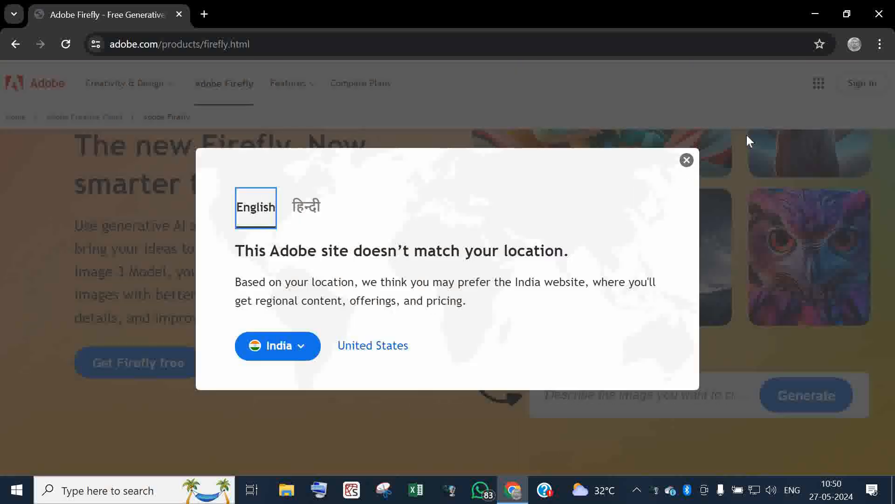
Dismiss the location mismatch notice and open the free Firefly web app
{"action": "left_click", "coordinate": [687, 159]}
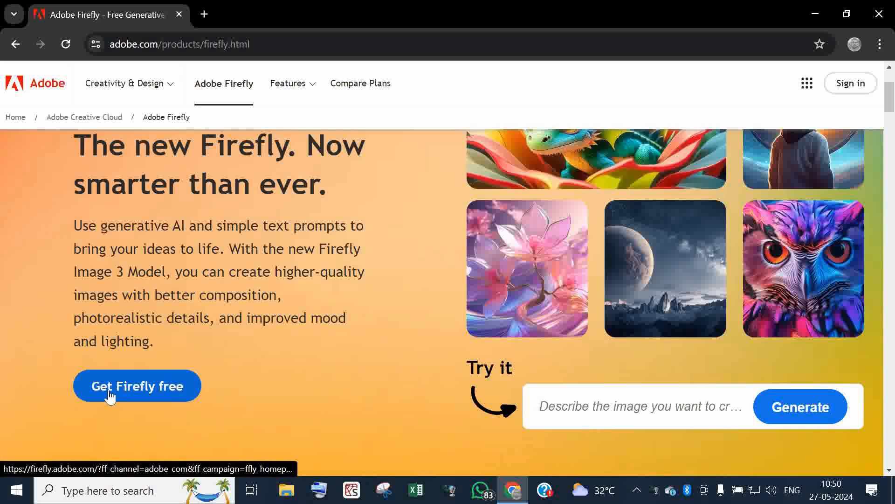
{"action": "left_click", "coordinate": [134, 386]}
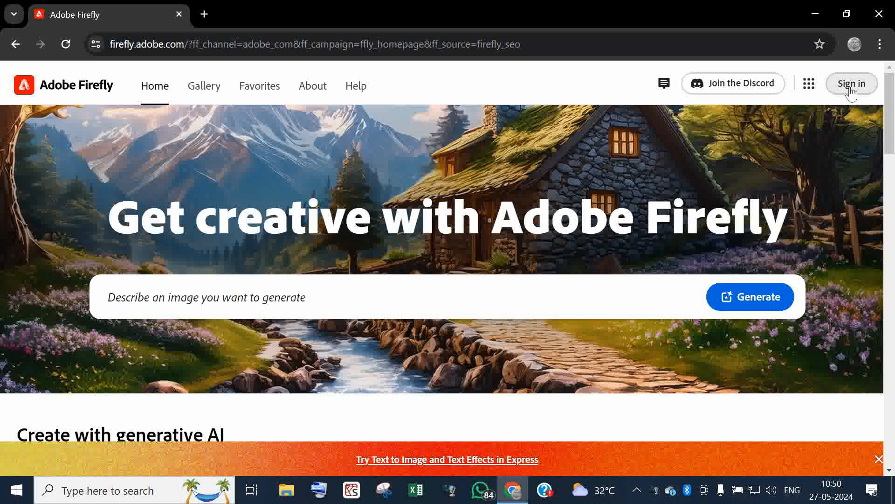
Sign in to Firefly through Google, using the second account listed
{"action": "type", "text": "Beaut"}
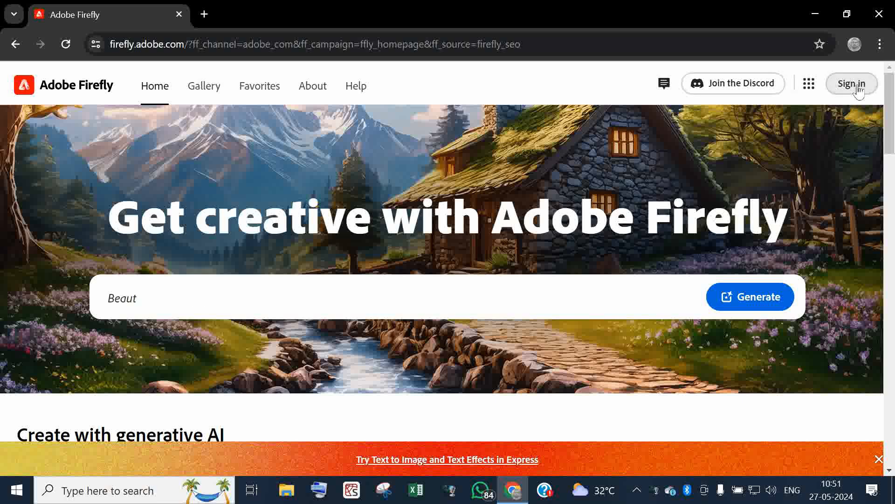
{"action": "type", "text": "iful cozy fantasy s"}
{"action": "left_click", "coordinate": [853, 84]}
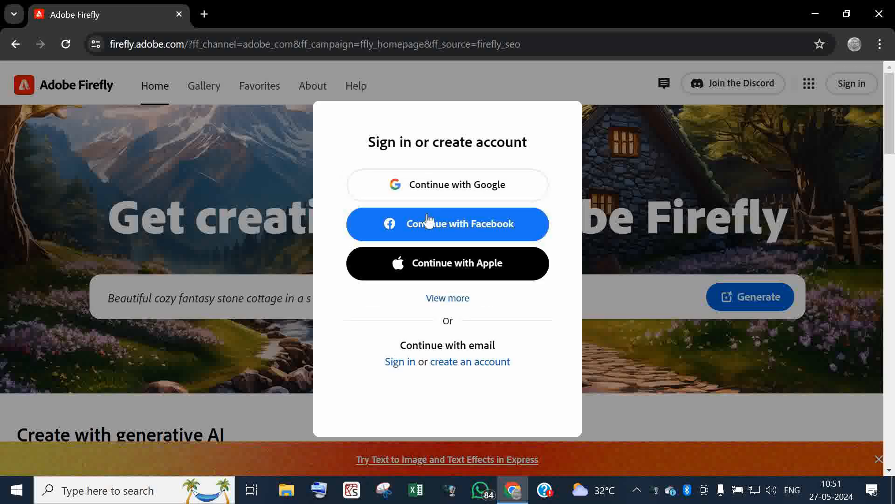
{"action": "left_click", "coordinate": [442, 184]}
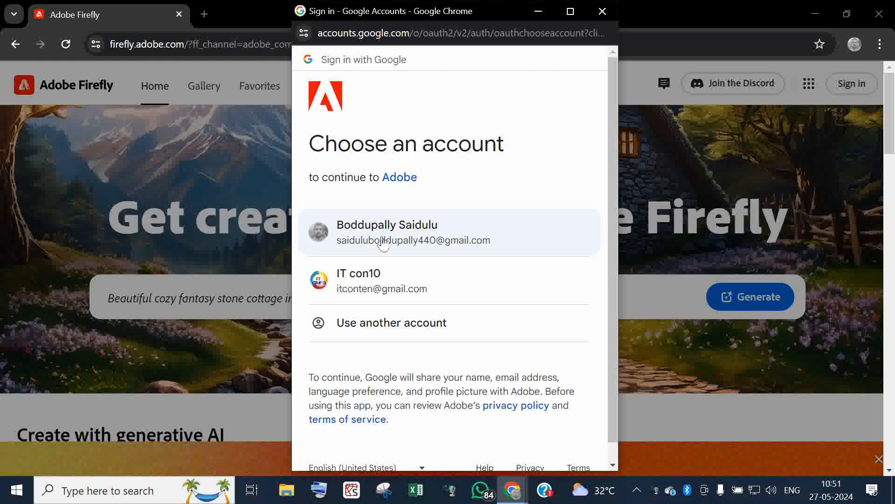
{"action": "left_click", "coordinate": [377, 280]}
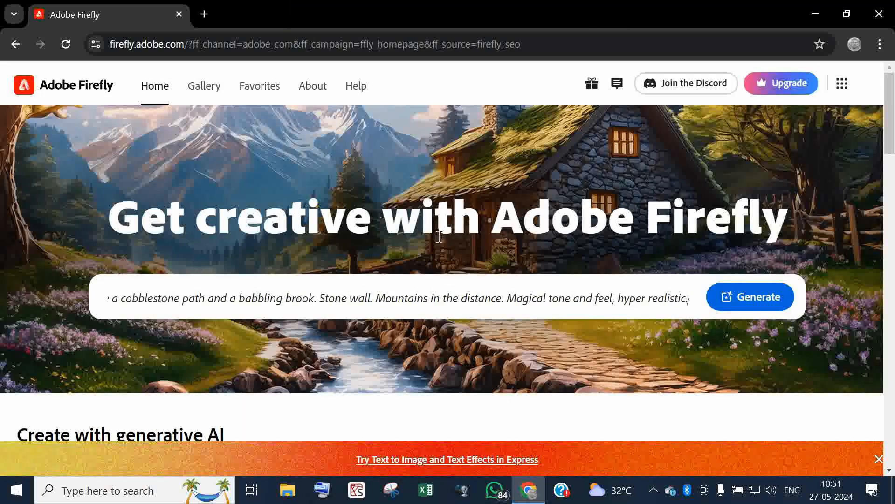
Open the Text to image generator from the generative AI features on the home page
{"action": "scroll", "coordinate": [434, 232], "scroll_direction": "down", "scroll_amount": 4}
{"action": "scroll", "coordinate": [433, 232], "scroll_direction": "down", "scroll_amount": 1}
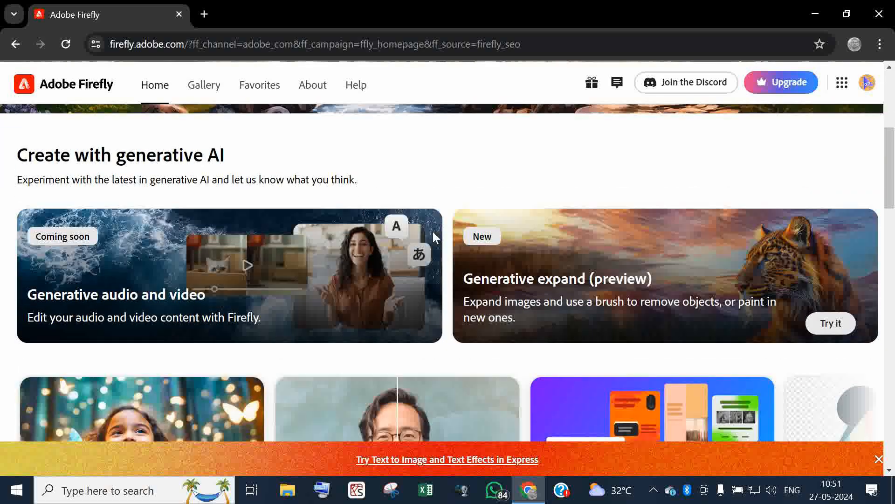
{"action": "scroll", "coordinate": [433, 231], "scroll_direction": "down", "scroll_amount": 2}
{"action": "scroll", "coordinate": [430, 230], "scroll_direction": "down", "scroll_amount": 4}
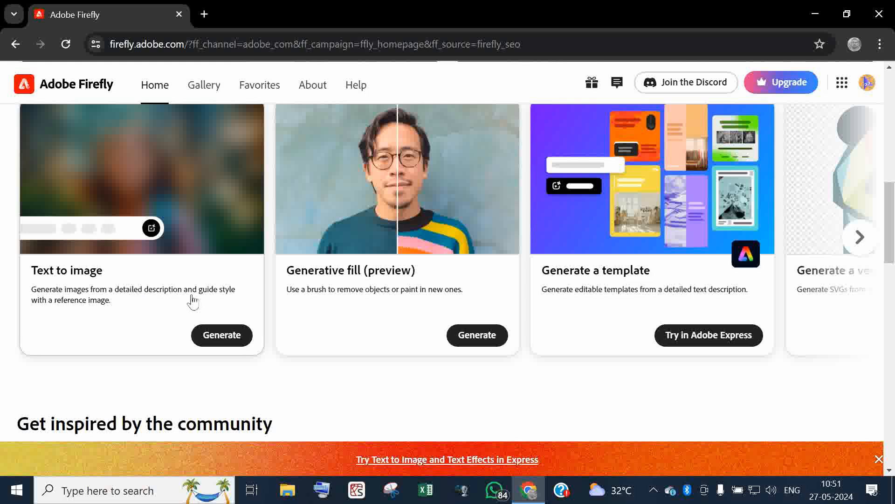
{"action": "left_click", "coordinate": [219, 334]}
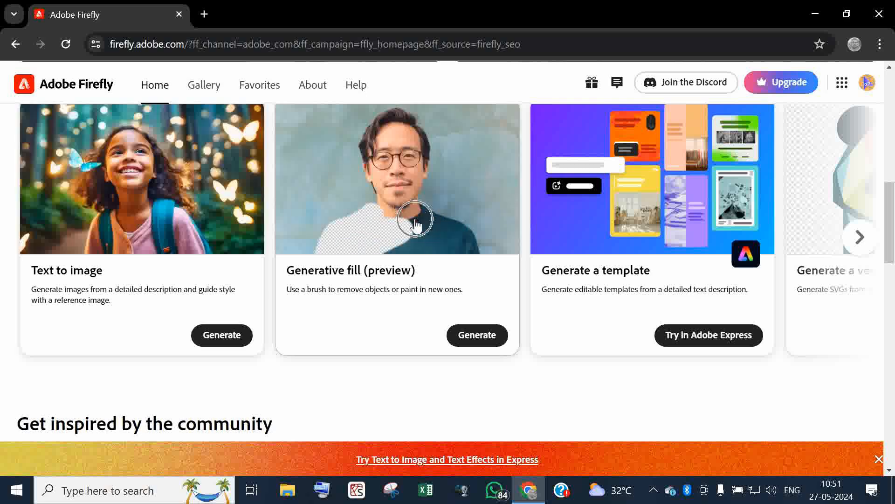
{"action": "left_click", "coordinate": [88, 248]}
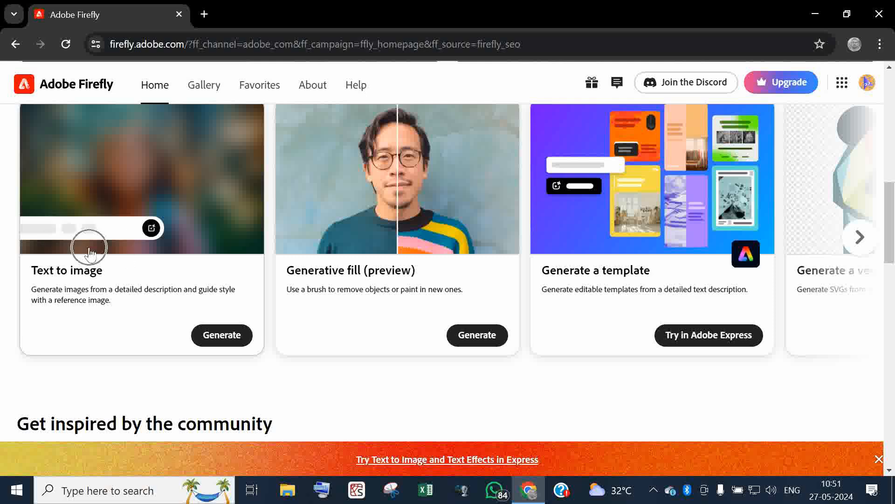
{"action": "scroll", "coordinate": [216, 339], "scroll_direction": "up", "scroll_amount": 1}
{"action": "left_click", "coordinate": [217, 340]}
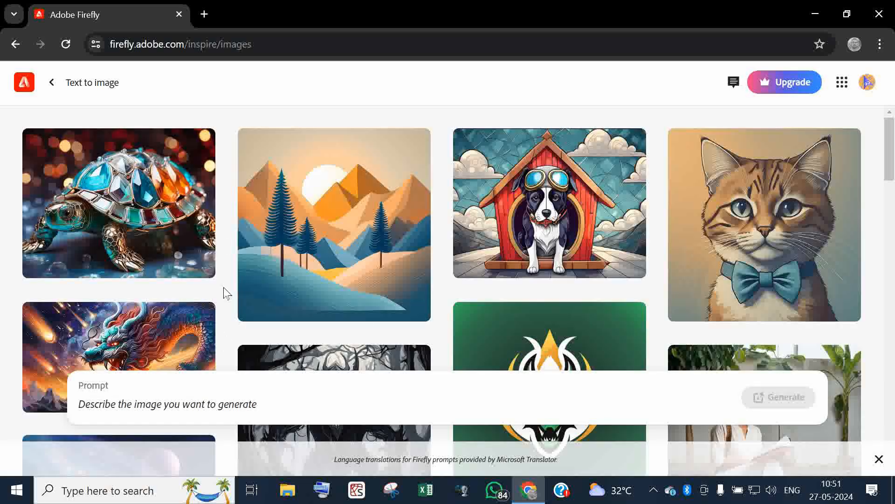
Generate images from the prompt "a lion with hunting deer in deep forest"
{"action": "scroll", "coordinate": [226, 293], "scroll_direction": "down", "scroll_amount": 10}
{"action": "left_click", "coordinate": [232, 404]}
{"action": "type", "text": "a lion with hunting deer in deep forest"}
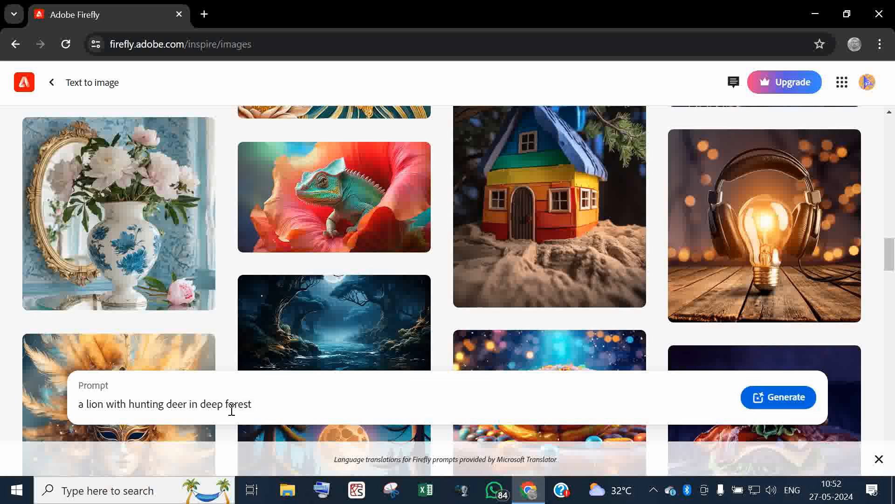
{"action": "left_click", "coordinate": [784, 401]}
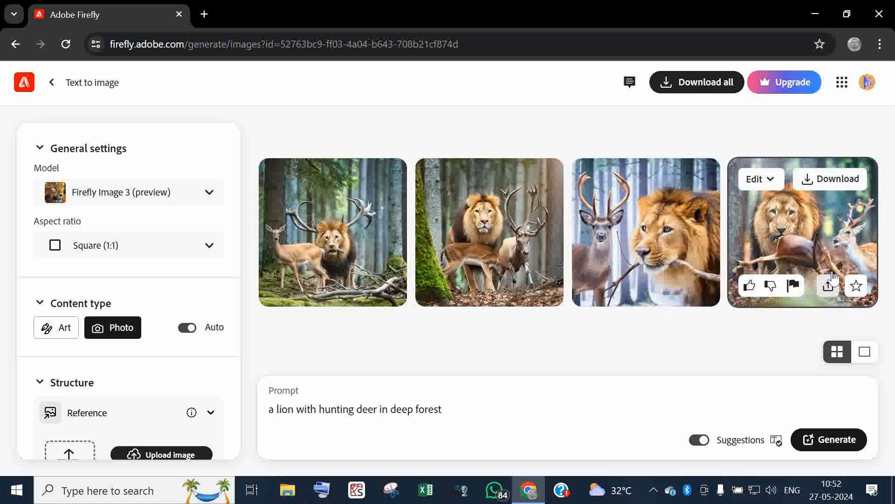
Examine the generated forest images one by one in the enlarged view and return to the results
{"action": "left_click", "coordinate": [349, 240]}
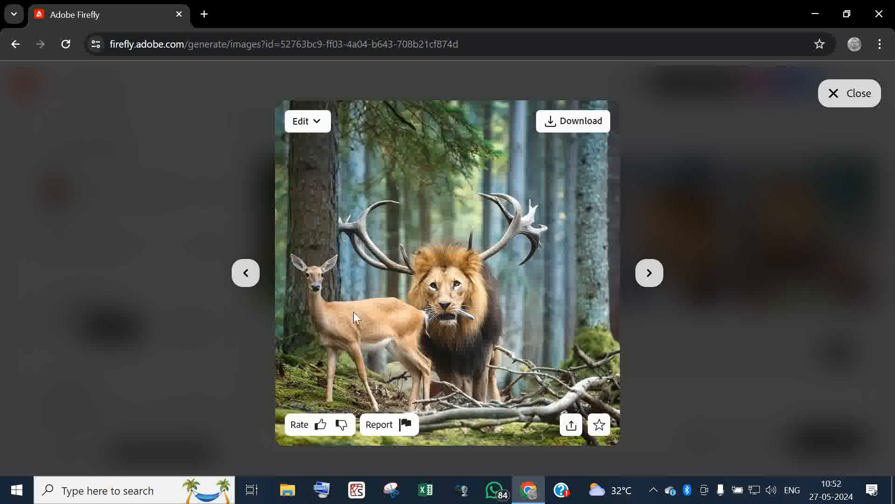
{"action": "left_click", "coordinate": [650, 275]}
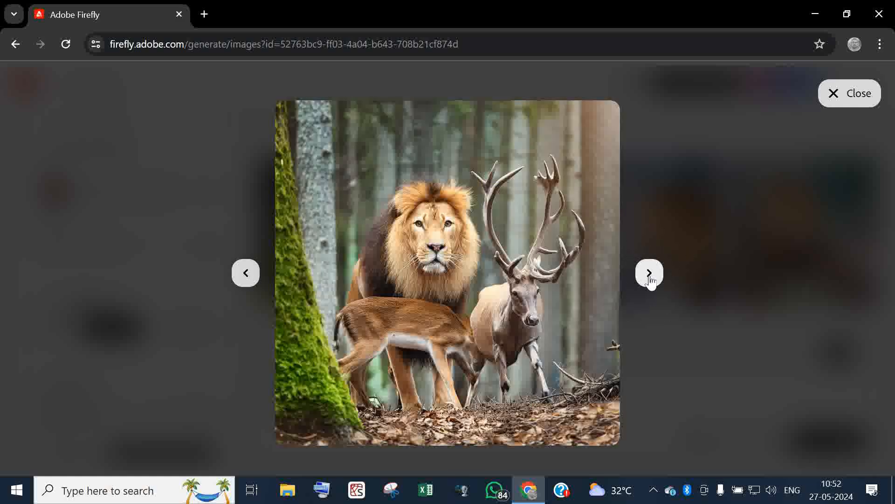
{"action": "left_click", "coordinate": [650, 278]}
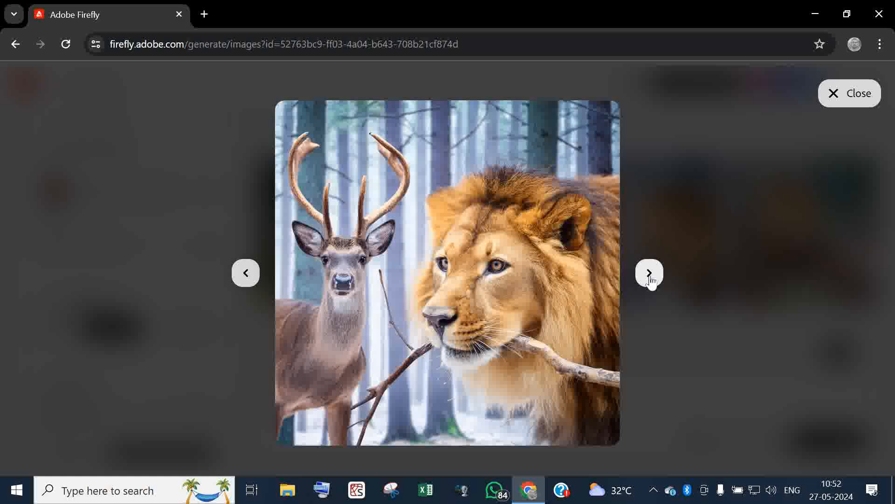
{"action": "left_click", "coordinate": [651, 278]}
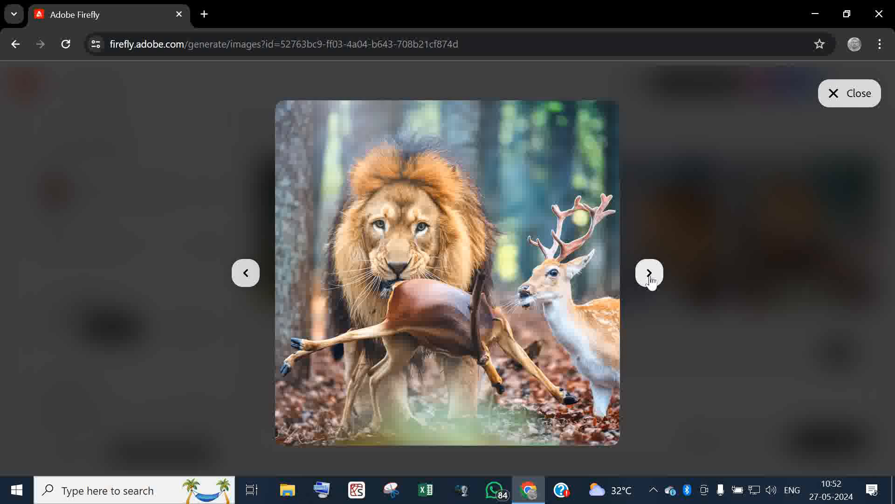
{"action": "left_click", "coordinate": [651, 278]}
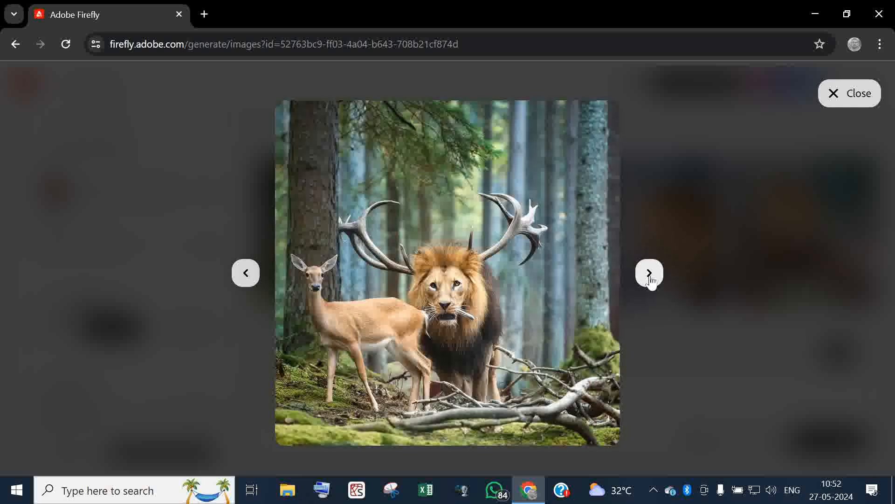
{"action": "left_click", "coordinate": [650, 278]}
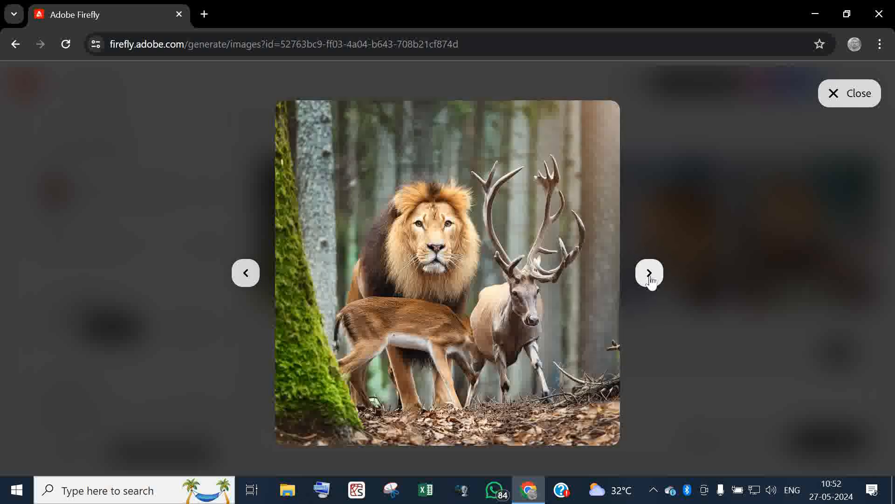
{"action": "left_click", "coordinate": [854, 93]}
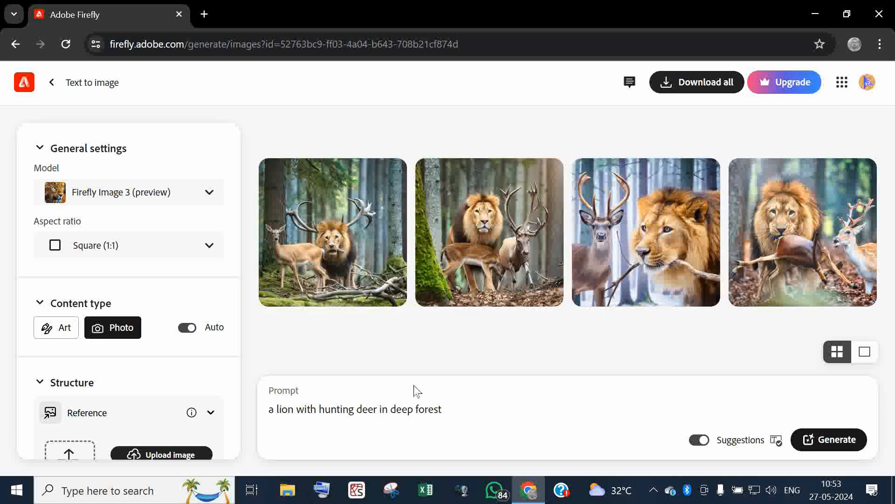
Replace "deep forest" in the prompt with "mountains", apply the suggestion "during the morning; wildlife scene", and generate new images
{"action": "left_click_drag", "start_coordinate": [447, 411], "coordinate": [397, 409]}
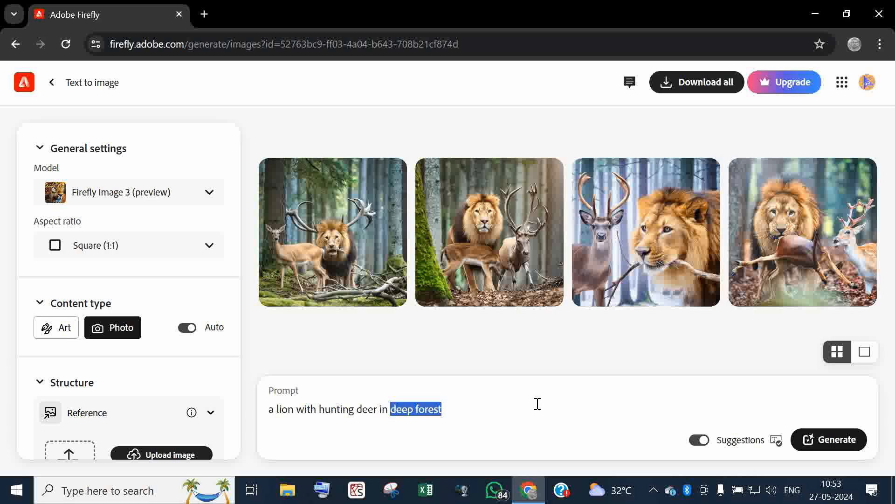
{"action": "type", "text": "mo"}
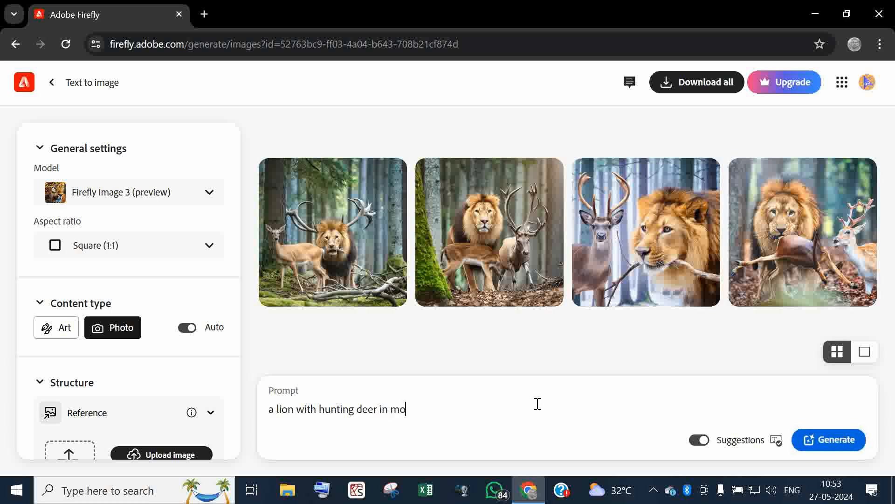
{"action": "type", "text": "un"}
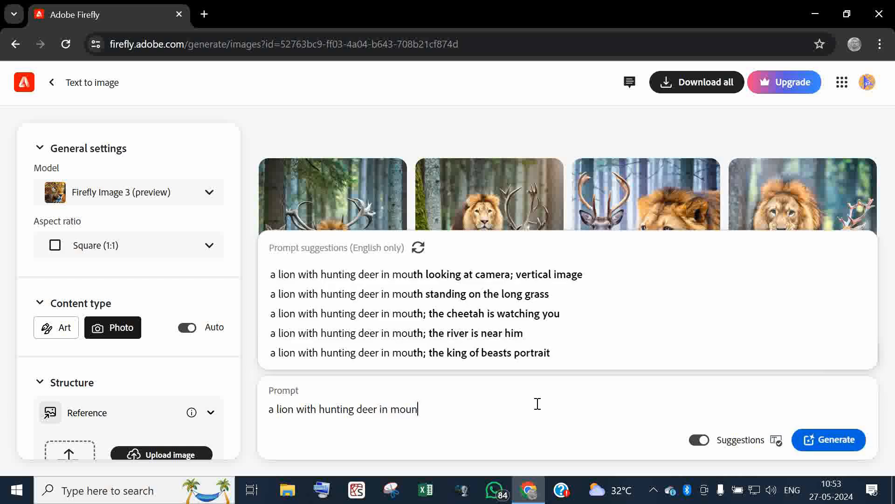
{"action": "type", "text": "tains"}
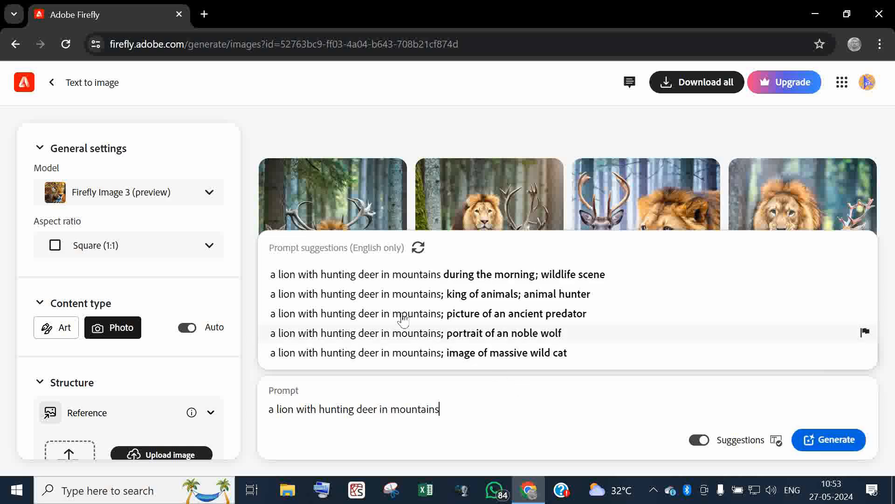
{"action": "left_click", "coordinate": [491, 277]}
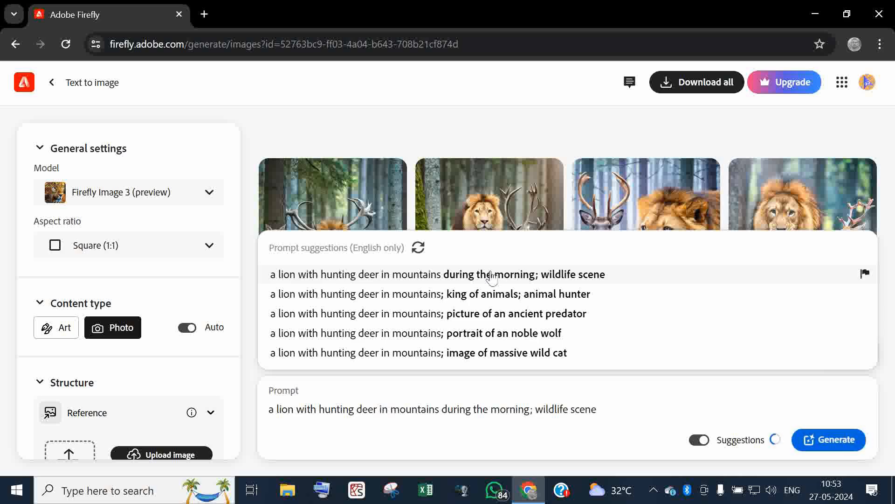
{"action": "left_click", "coordinate": [828, 439]}
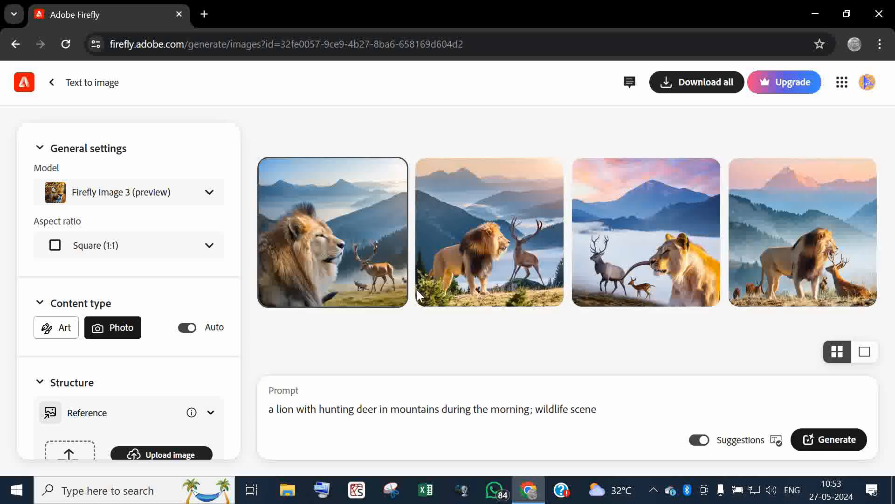
Enlarge the first mountain image and download it, accepting the AI transparency notice and dismissing the Adobe Express offer
{"action": "mouse_move", "coordinate": [434, 307]}
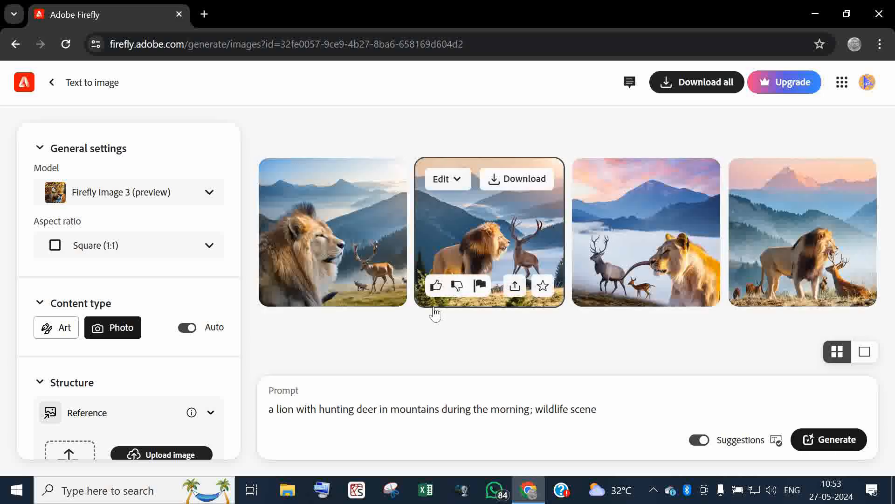
{"action": "left_click", "coordinate": [307, 251]}
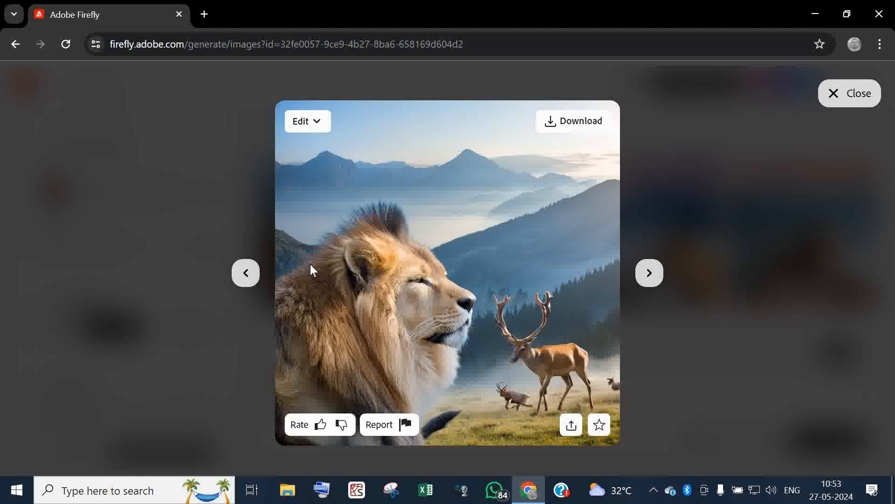
{"action": "key", "text": "Right"}
{"action": "key", "text": "Left"}
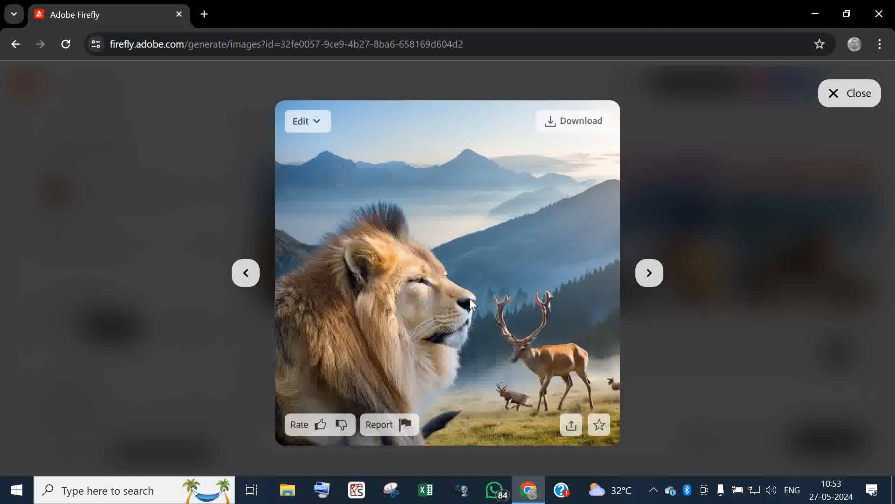
{"action": "left_click", "coordinate": [566, 126]}
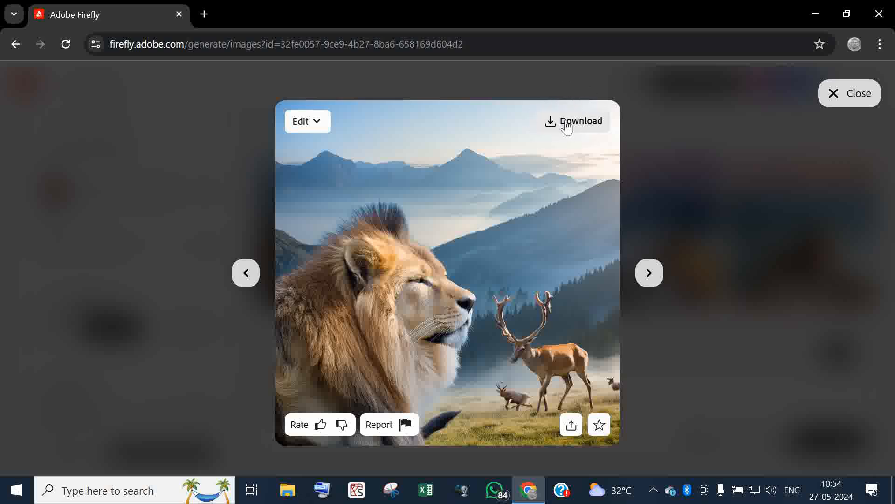
{"action": "left_click", "coordinate": [566, 122]}
{"action": "left_click", "coordinate": [566, 123]}
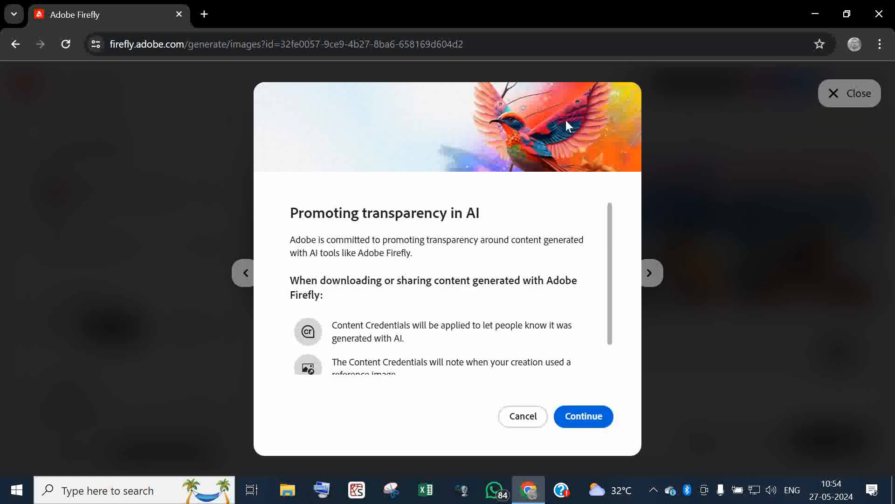
{"action": "left_click", "coordinate": [585, 419]}
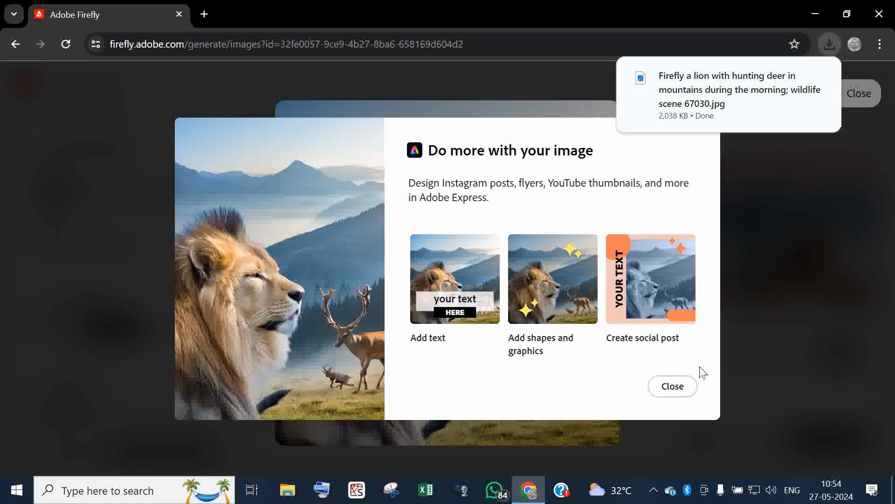
{"action": "left_click", "coordinate": [692, 384]}
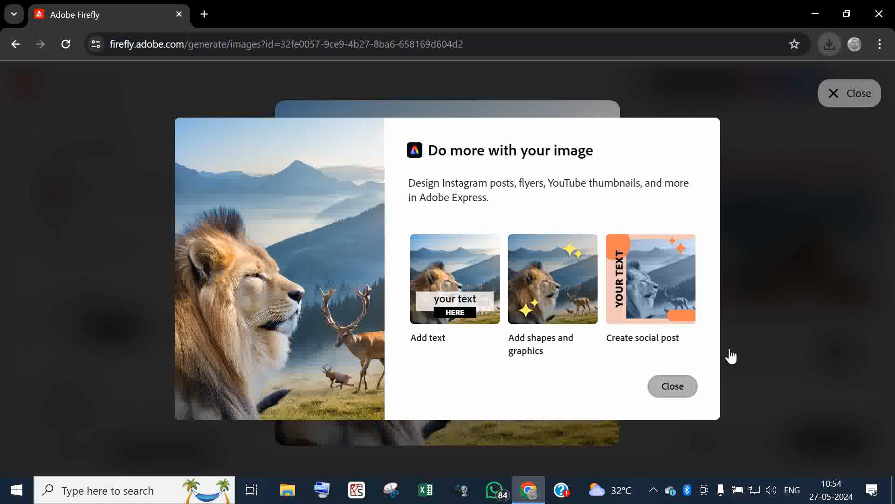
Open the downloaded lion and deer mountain image from the recent download history
{"action": "left_click", "coordinate": [829, 44]}
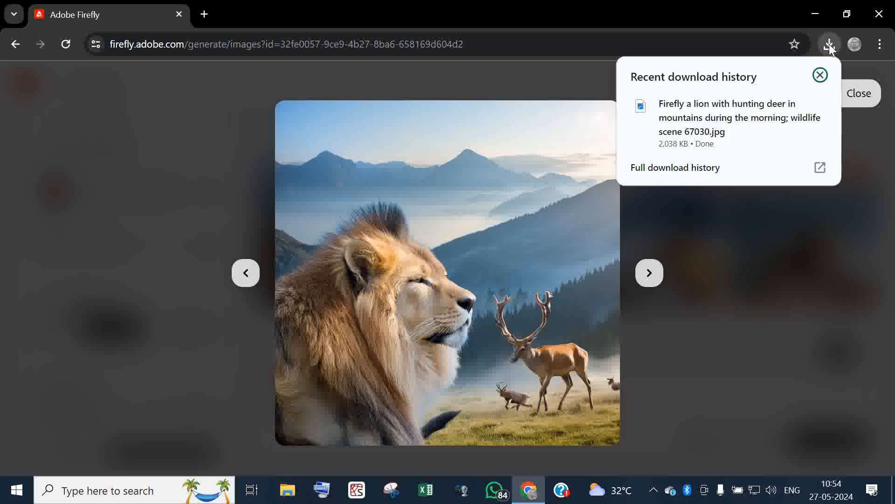
{"action": "left_click", "coordinate": [712, 114]}
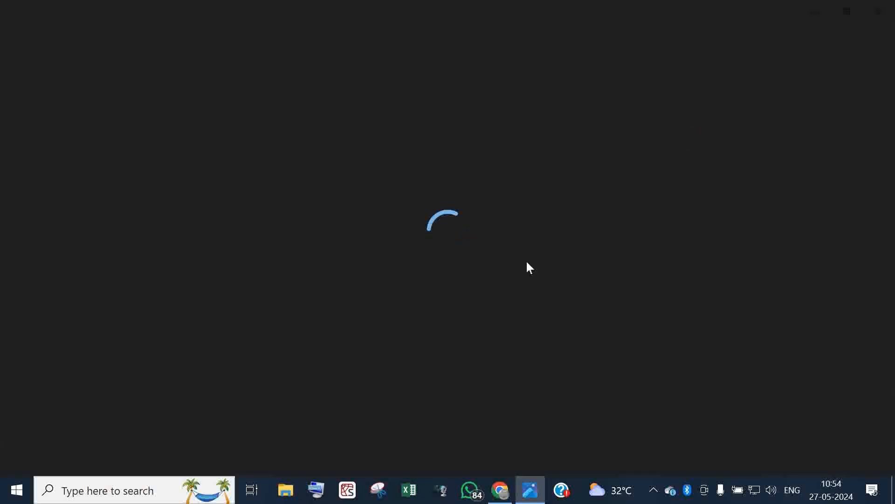
View the downloaded lion and deer image, close it, and leave the enlarged view in Firefly
{"action": "scroll", "coordinate": [516, 269], "scroll_direction": "up", "scroll_amount": 2}
{"action": "scroll", "coordinate": [515, 267], "scroll_direction": "down", "scroll_amount": 2}
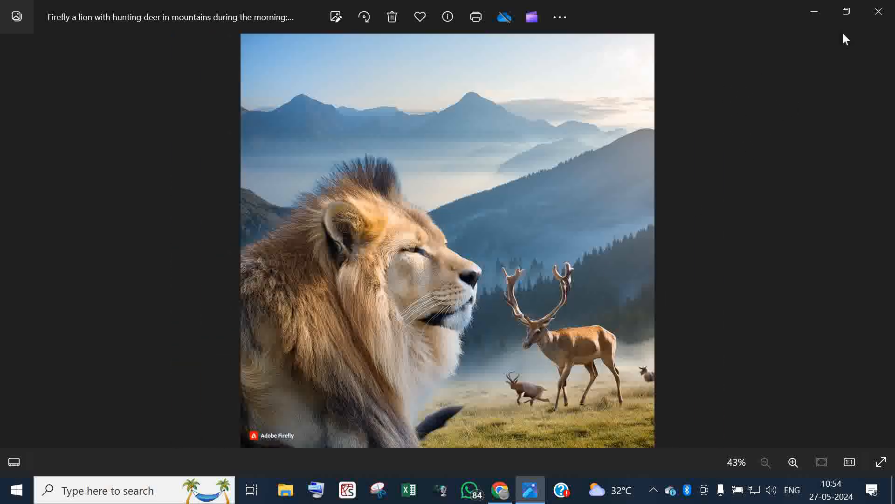
{"action": "left_click", "coordinate": [878, 11]}
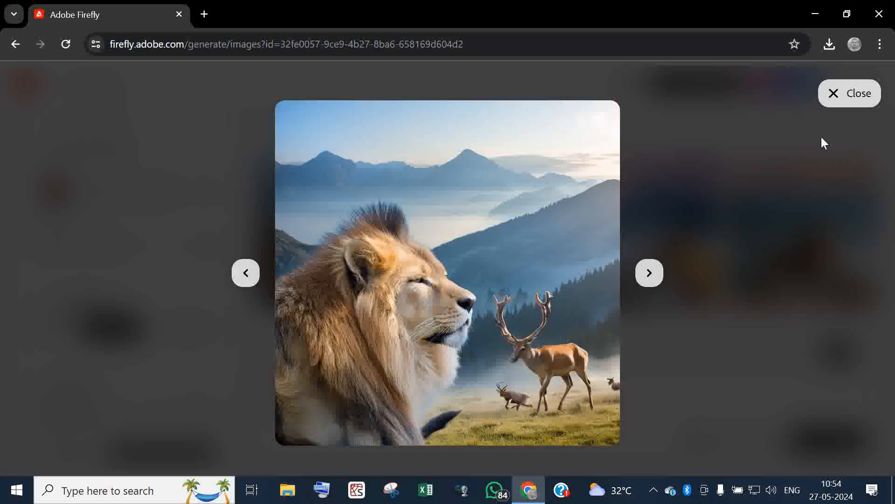
{"action": "left_click", "coordinate": [849, 92]}
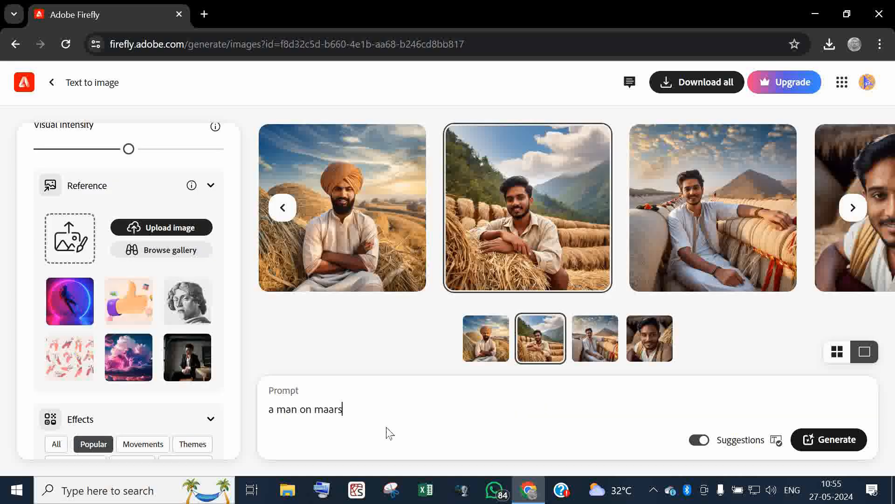
Change the prompt to "a man on moon" and generate new images
{"action": "key", "text": "BackSpace"}
{"action": "key", "text": "BackSpace"}
{"action": "key", "text": "BackSpace"}
{"action": "key", "text": "BackSpace"}
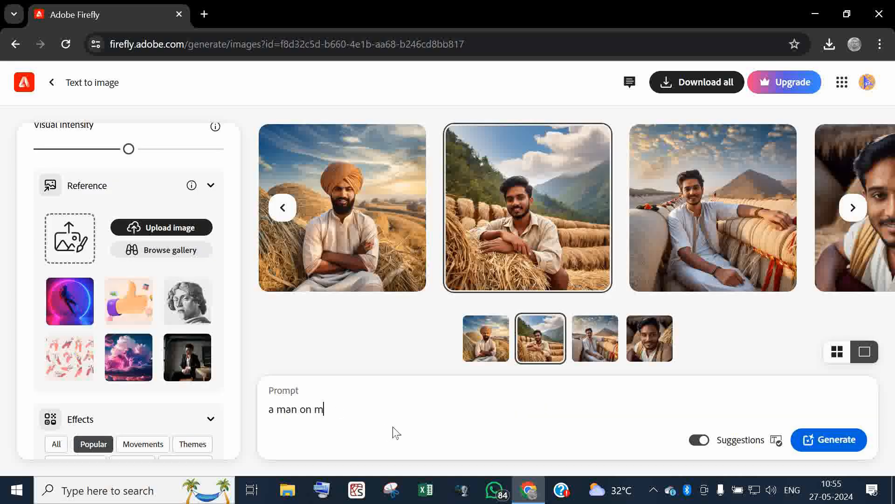
{"action": "type", "text": "oon"}
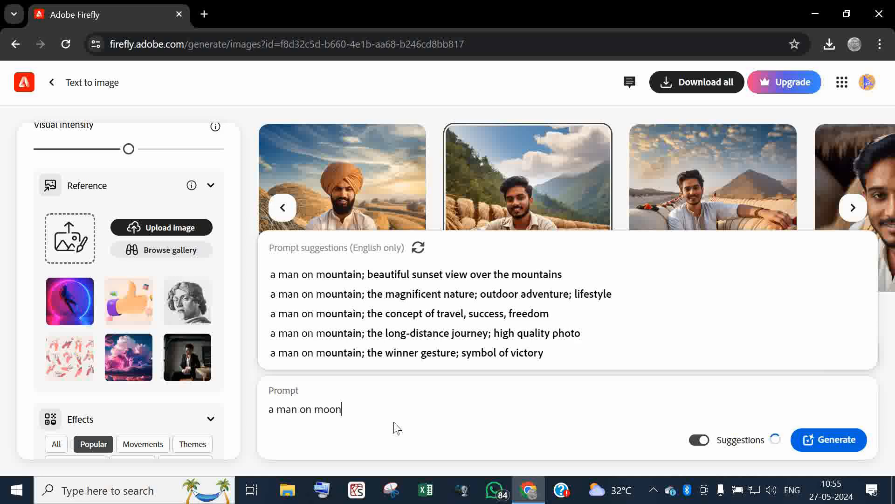
{"action": "left_click", "coordinate": [833, 441]}
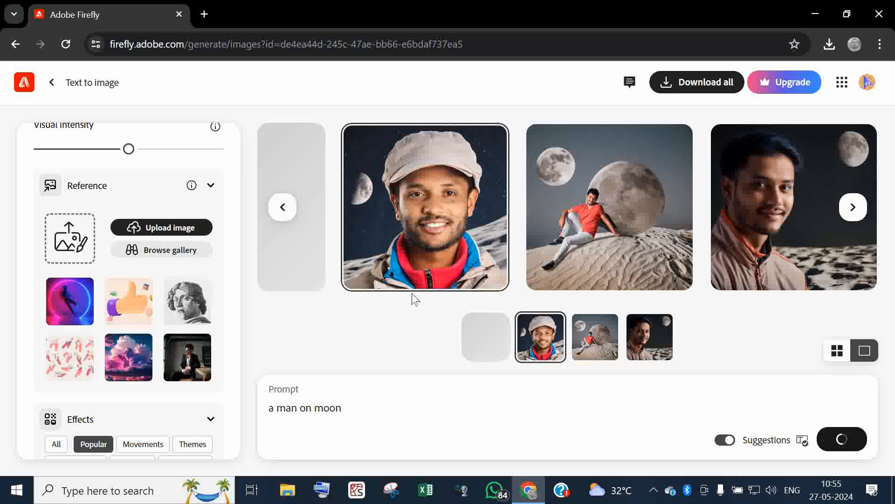
Look through the generated moon images, bringing up the third and the fourth one
{"action": "mouse_move", "coordinate": [481, 206]}
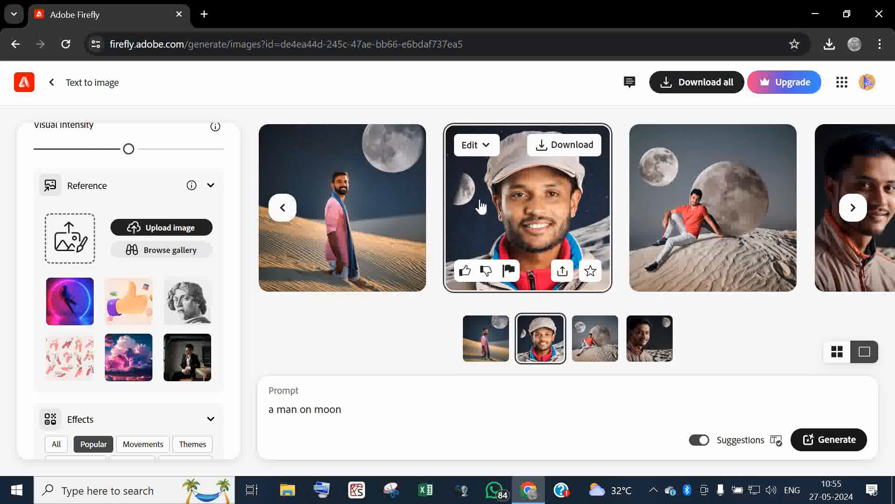
{"action": "left_click", "coordinate": [596, 345]}
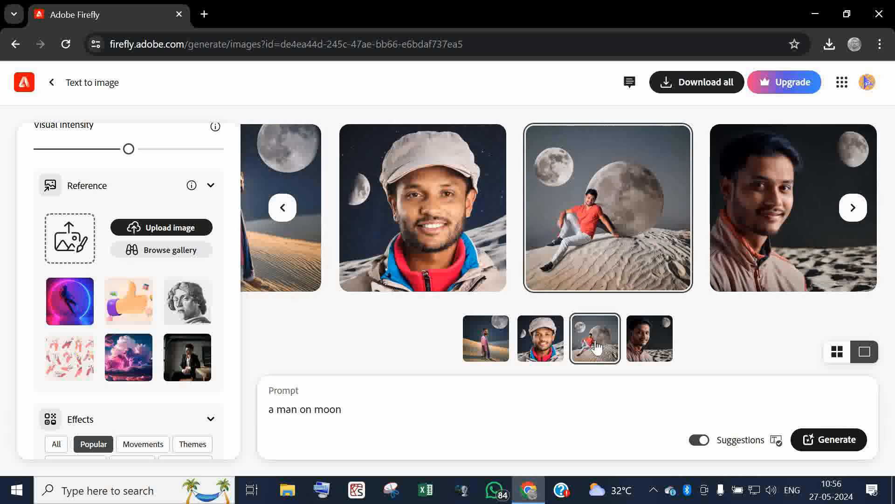
{"action": "left_click", "coordinate": [636, 348]}
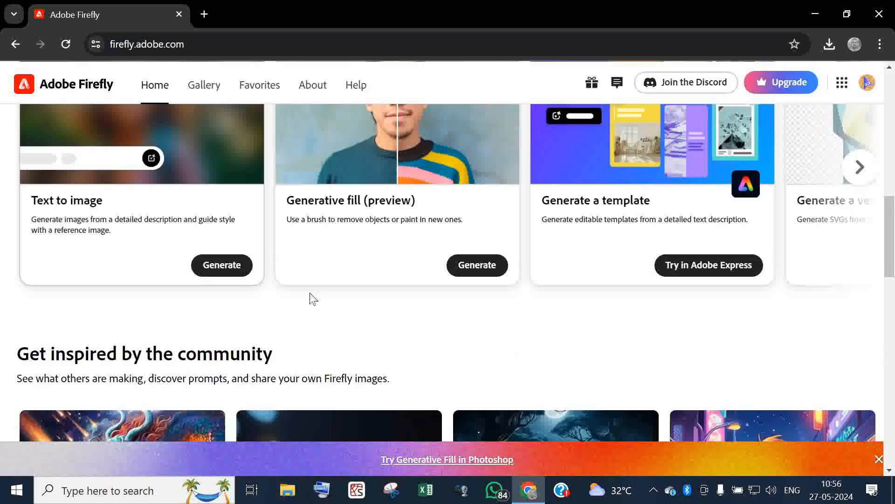
Find the Generative fill (preview) feature on the Firefly home page and open it
{"action": "scroll", "coordinate": [470, 286], "scroll_direction": "up", "scroll_amount": 4}
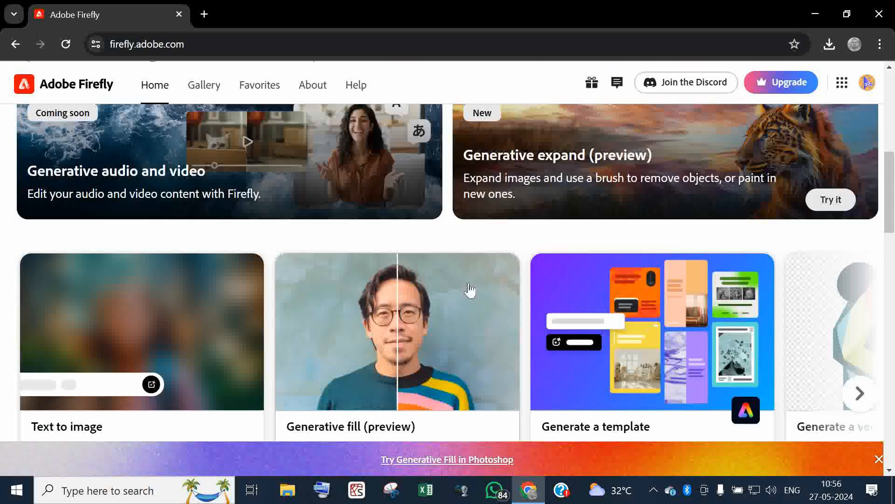
{"action": "scroll", "coordinate": [471, 295], "scroll_direction": "down", "scroll_amount": 2}
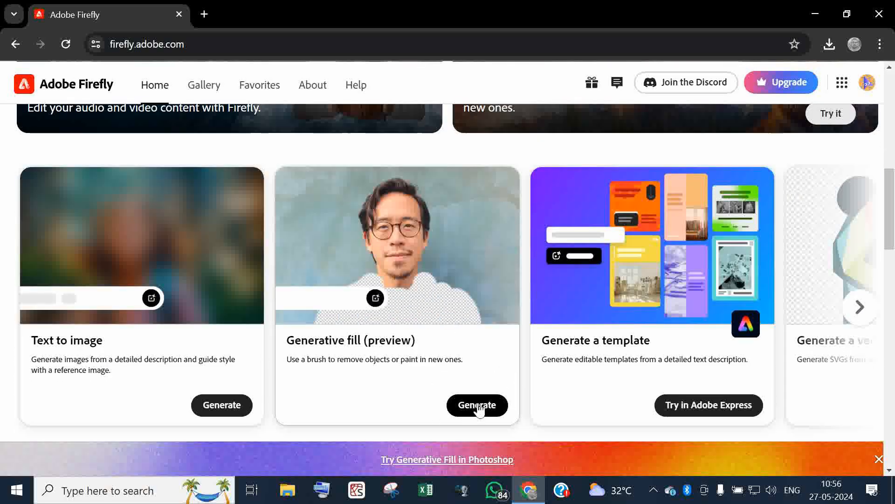
{"action": "scroll", "coordinate": [478, 410], "scroll_direction": "down", "scroll_amount": 1}
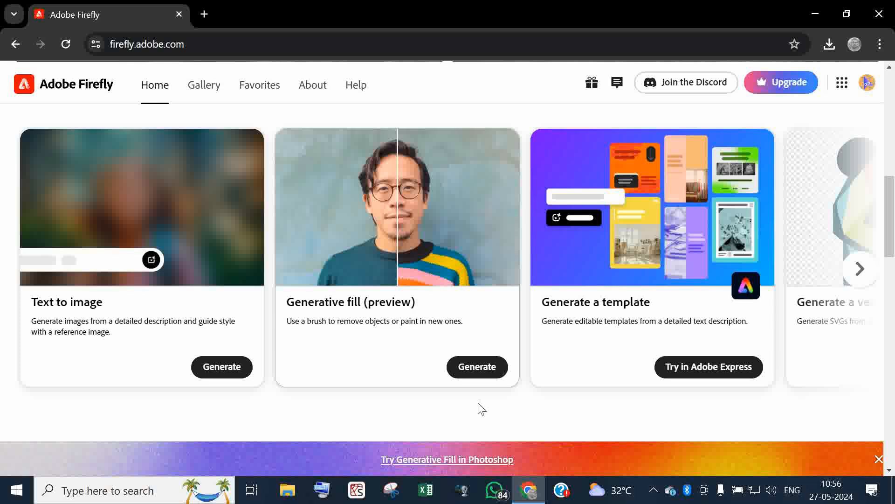
{"action": "left_click", "coordinate": [471, 366]}
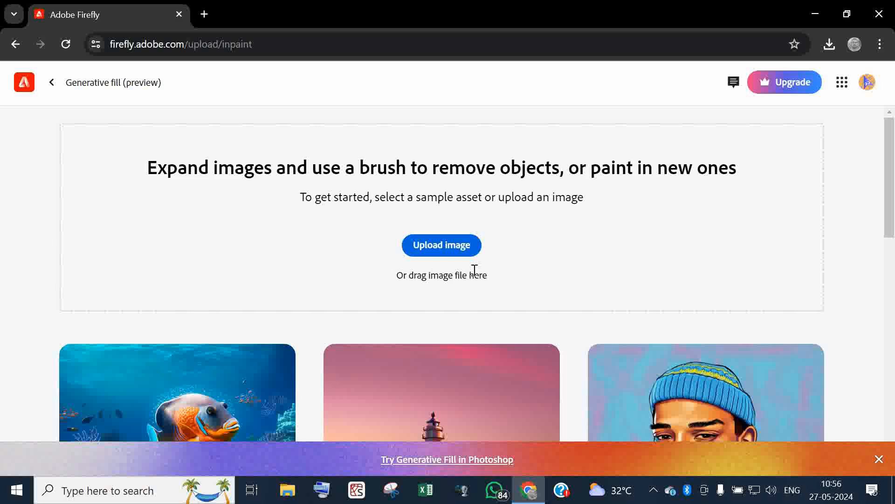
Browse the Generative fill sample images and open the sample with the orange furry creature in the forest
{"action": "scroll", "coordinate": [158, 293], "scroll_direction": "down", "scroll_amount": 3}
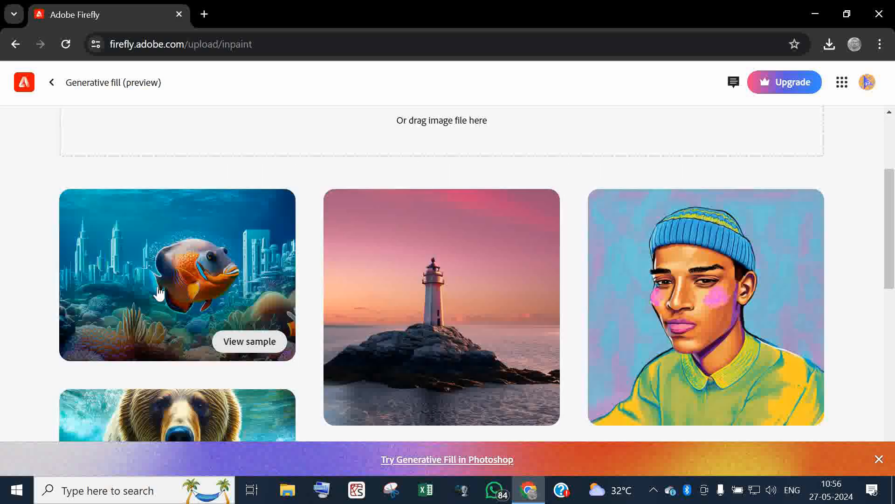
{"action": "scroll", "coordinate": [159, 293], "scroll_direction": "down", "scroll_amount": 4}
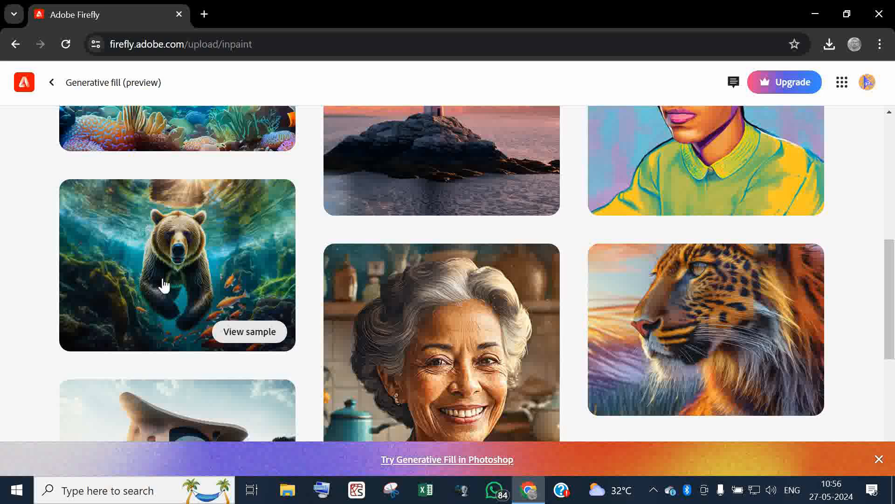
{"action": "scroll", "coordinate": [360, 309], "scroll_direction": "down", "scroll_amount": 3}
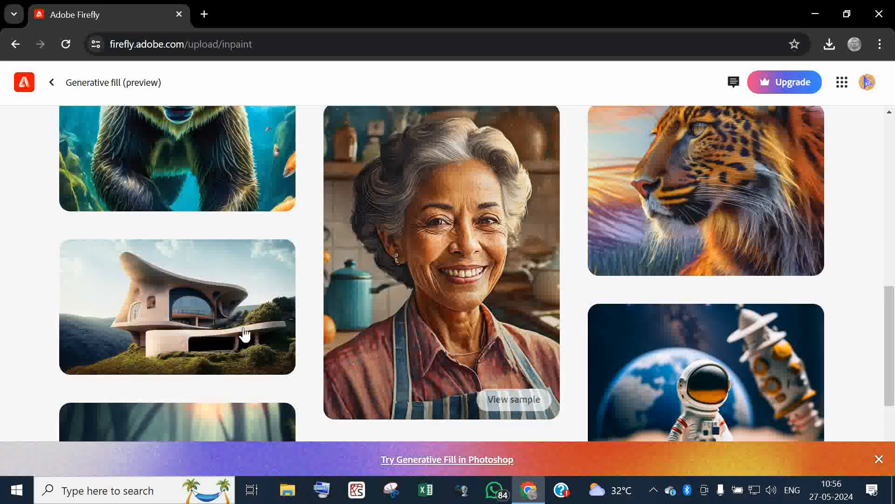
{"action": "scroll", "coordinate": [244, 334], "scroll_direction": "down", "scroll_amount": 1}
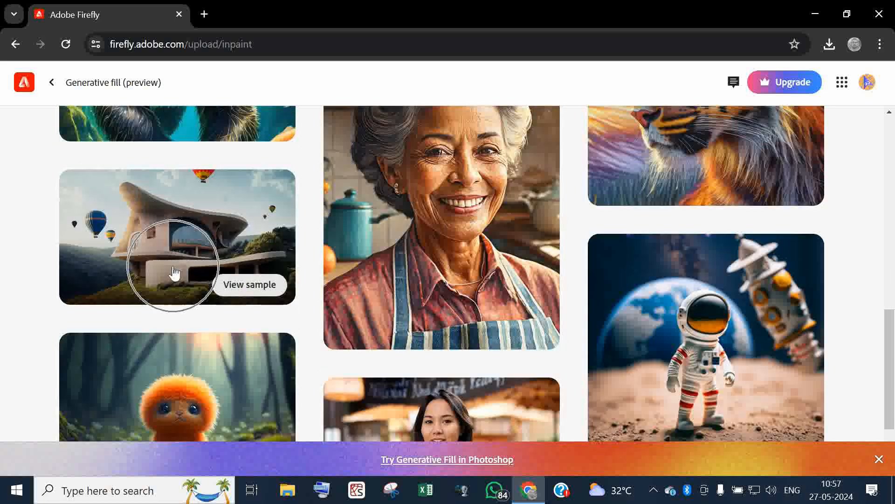
{"action": "scroll", "coordinate": [212, 264], "scroll_direction": "up", "scroll_amount": 3}
{"action": "scroll", "coordinate": [218, 261], "scroll_direction": "up", "scroll_amount": 4}
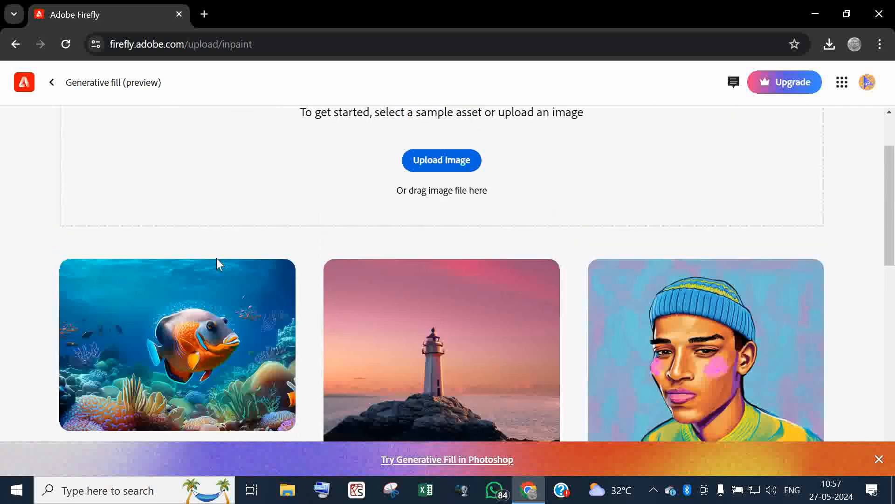
{"action": "scroll", "coordinate": [218, 266], "scroll_direction": "down", "scroll_amount": 5}
{"action": "scroll", "coordinate": [218, 273], "scroll_direction": "down", "scroll_amount": 4}
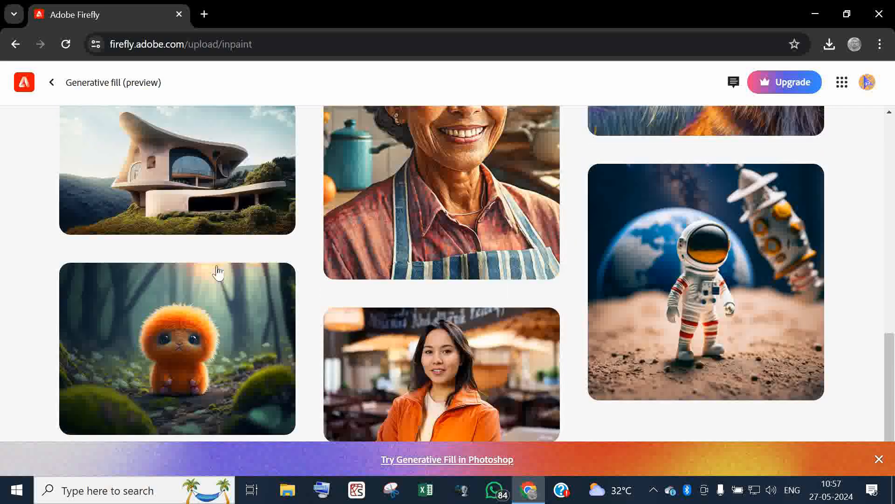
{"action": "mouse_move", "coordinate": [466, 357]}
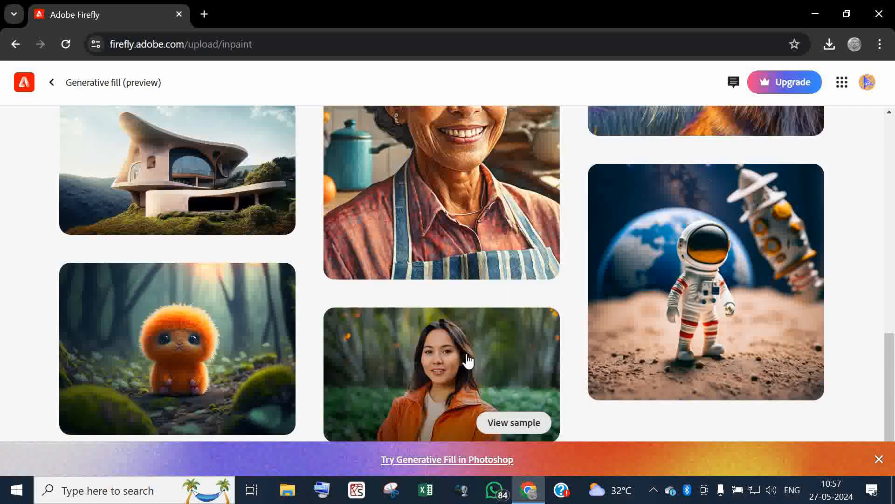
{"action": "left_click", "coordinate": [182, 358]}
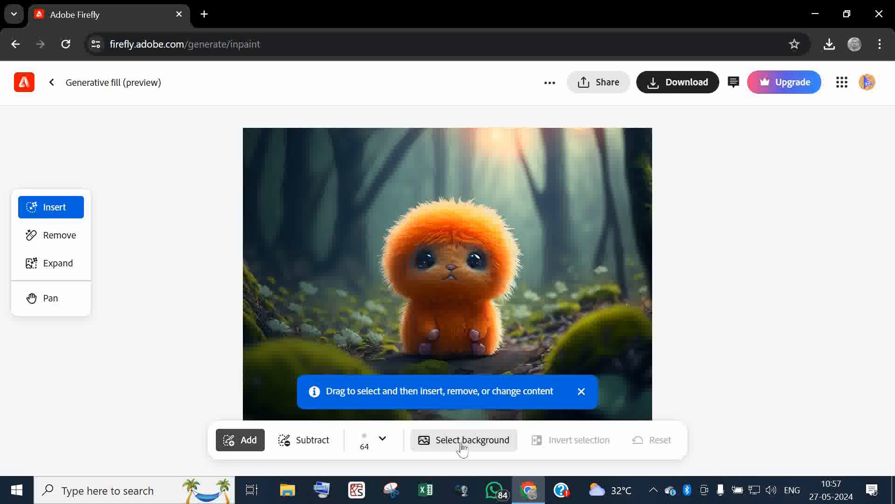
Mask both of the creature's eyes with a 55 px brush and generate a fill from the prompt "replace with red eyes"
{"action": "left_click", "coordinate": [382, 441]}
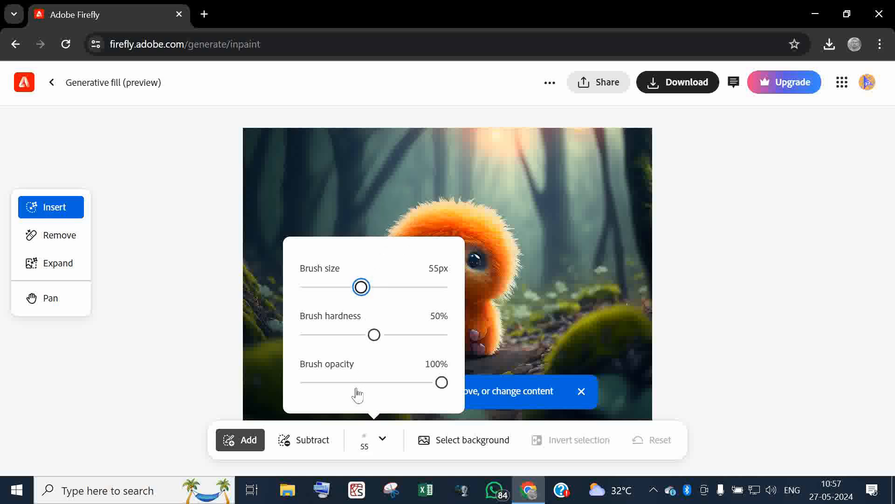
{"action": "left_click", "coordinate": [260, 444]}
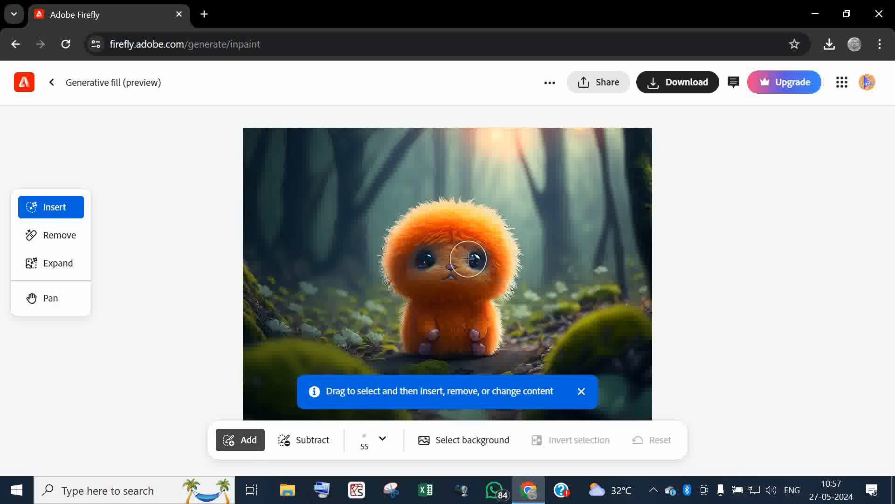
{"action": "mouse_move", "coordinate": [473, 259]}
{"action": "left_mouse_down"}
{"action": "mouse_move", "coordinate": [421, 255]}
{"action": "mouse_move", "coordinate": [420, 264]}
{"action": "left_mouse_up"}
{"action": "left_click", "coordinate": [237, 414]}
{"action": "type", "text": "replace with red eyes"}
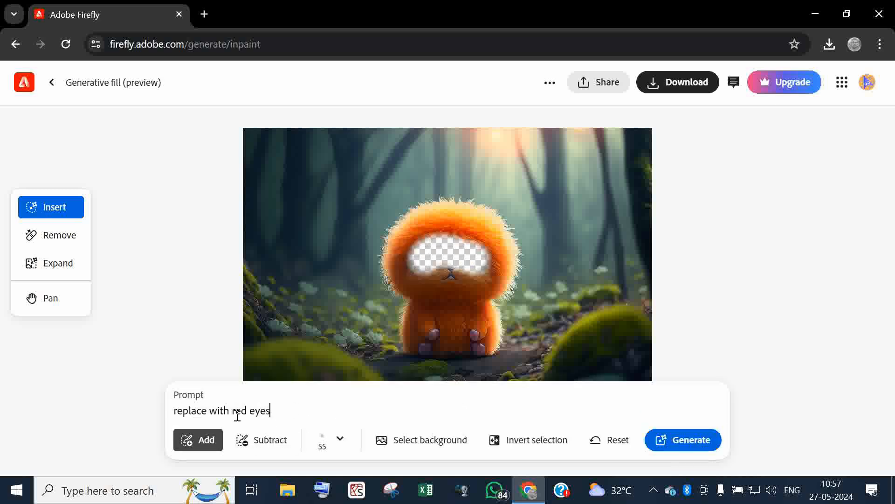
{"action": "left_click", "coordinate": [695, 440]}
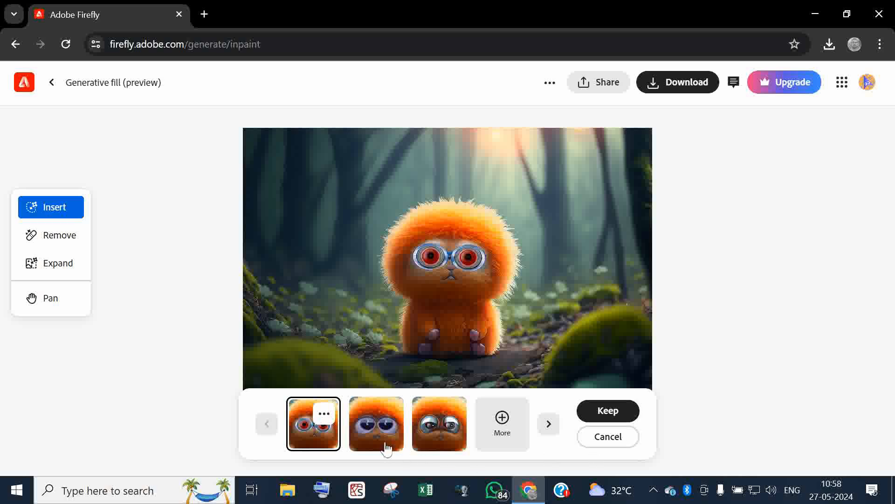
Compare the generated eye variations and keep the first one with the red eyes
{"action": "left_click", "coordinate": [434, 431]}
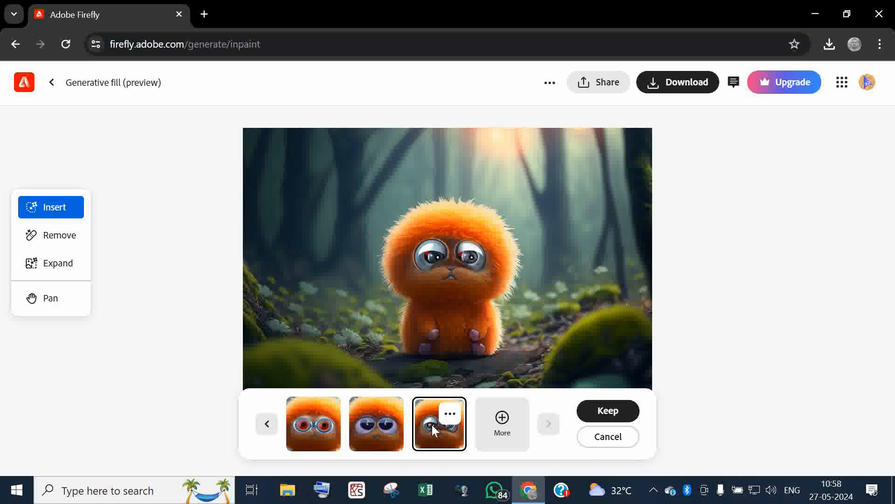
{"action": "left_click", "coordinate": [331, 429]}
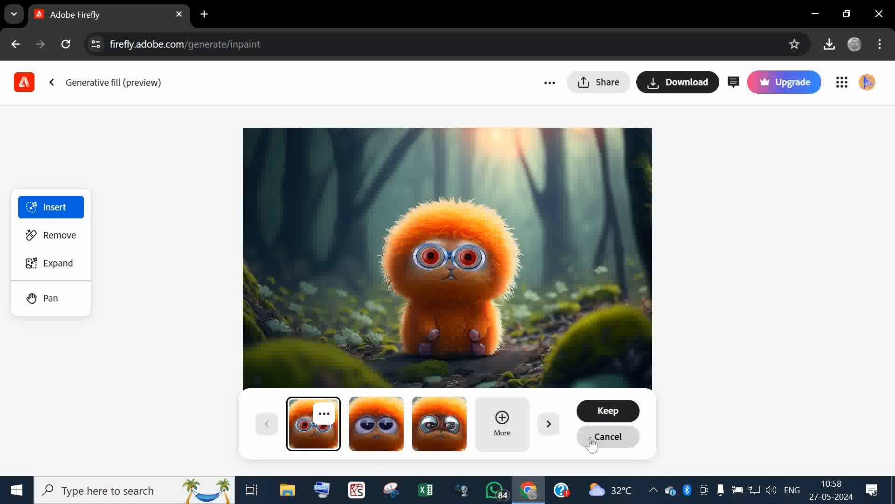
{"action": "left_click", "coordinate": [607, 413]}
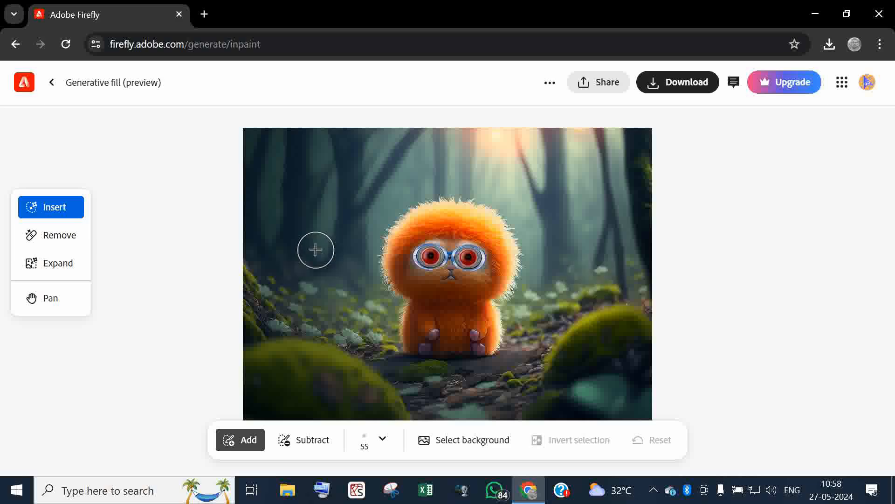
Mask an oval area of the forest to the left of the creature and generate a fill from the prompt "place hunting dog"
{"action": "mouse_move", "coordinate": [313, 236]}
{"action": "left_mouse_down"}
{"action": "mouse_move", "coordinate": [288, 247]}
{"action": "mouse_move", "coordinate": [291, 266]}
{"action": "mouse_move", "coordinate": [313, 280]}
{"action": "mouse_move", "coordinate": [328, 263]}
{"action": "mouse_move", "coordinate": [322, 246]}
{"action": "mouse_move", "coordinate": [295, 256]}
{"action": "mouse_move", "coordinate": [291, 297]}
{"action": "mouse_move", "coordinate": [318, 306]}
{"action": "mouse_move", "coordinate": [330, 294]}
{"action": "mouse_move", "coordinate": [327, 260]}
{"action": "mouse_move", "coordinate": [325, 315]}
{"action": "mouse_move", "coordinate": [304, 319]}
{"action": "mouse_move", "coordinate": [282, 252]}
{"action": "mouse_move", "coordinate": [277, 269]}
{"action": "mouse_move", "coordinate": [289, 316]}
{"action": "mouse_move", "coordinate": [321, 328]}
{"action": "left_mouse_up"}
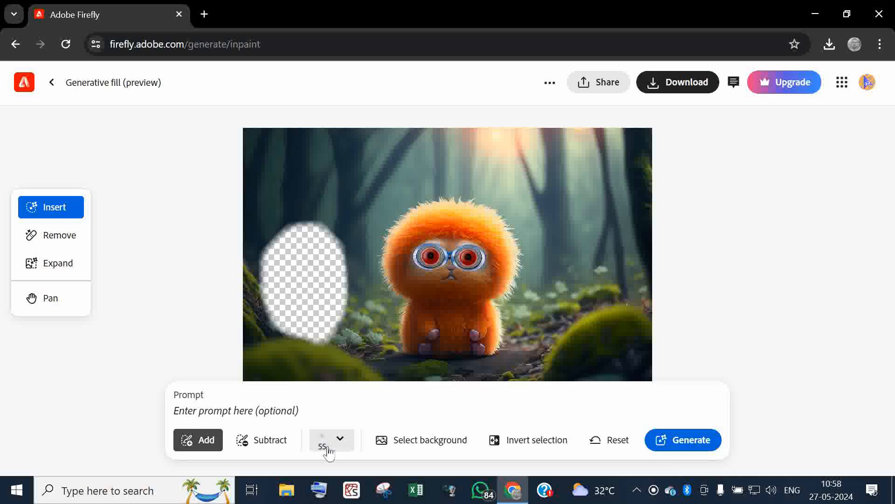
{"action": "left_click", "coordinate": [311, 411]}
{"action": "type", "text": "P"}
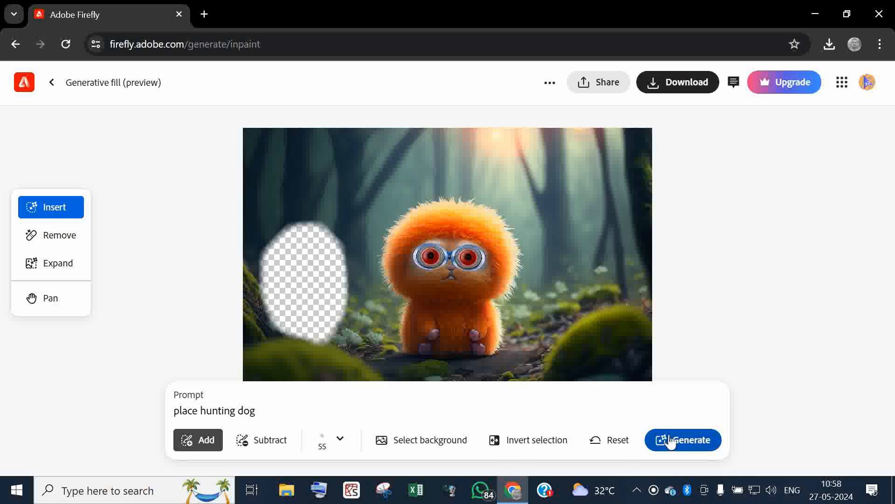
{"action": "left_click", "coordinate": [689, 440]}
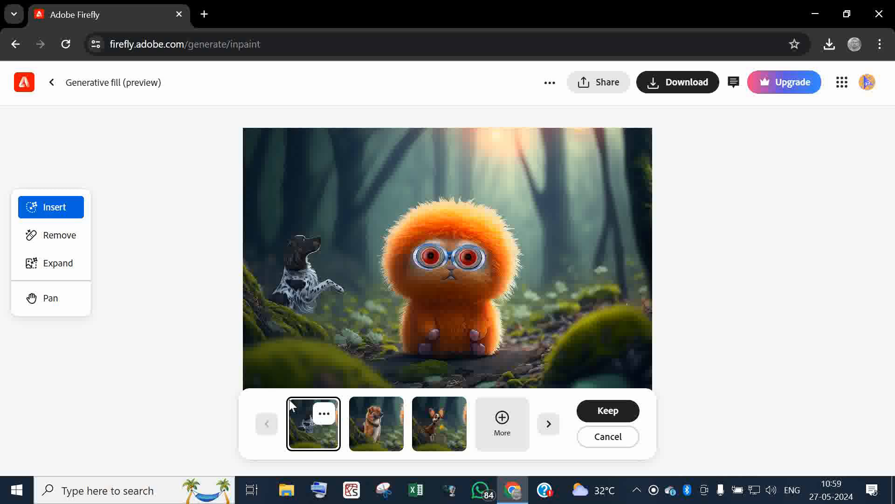
Compare the generated dog variations and select the second one with the brown and white dog
{"action": "left_click", "coordinate": [380, 431]}
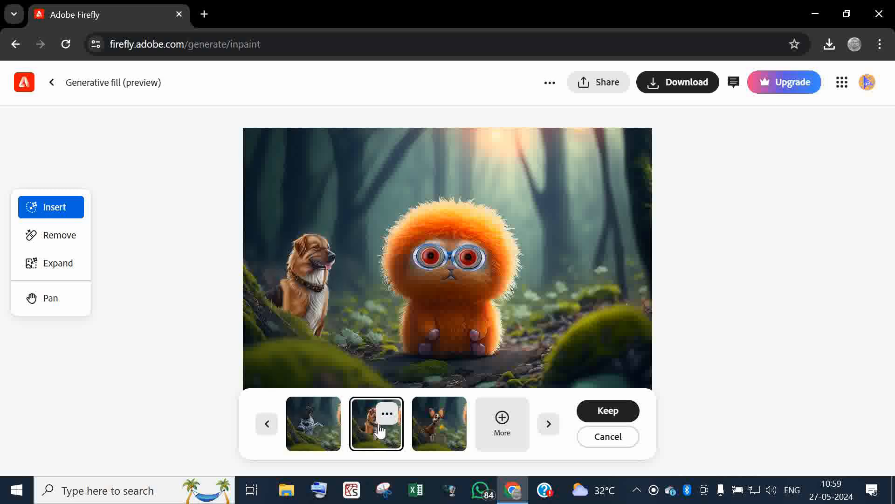
{"action": "left_click", "coordinate": [451, 431]}
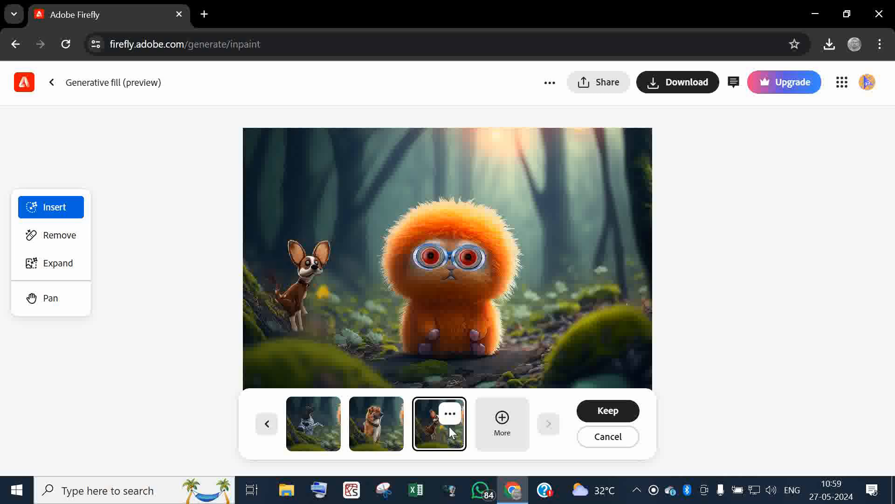
{"action": "left_click", "coordinate": [376, 427]}
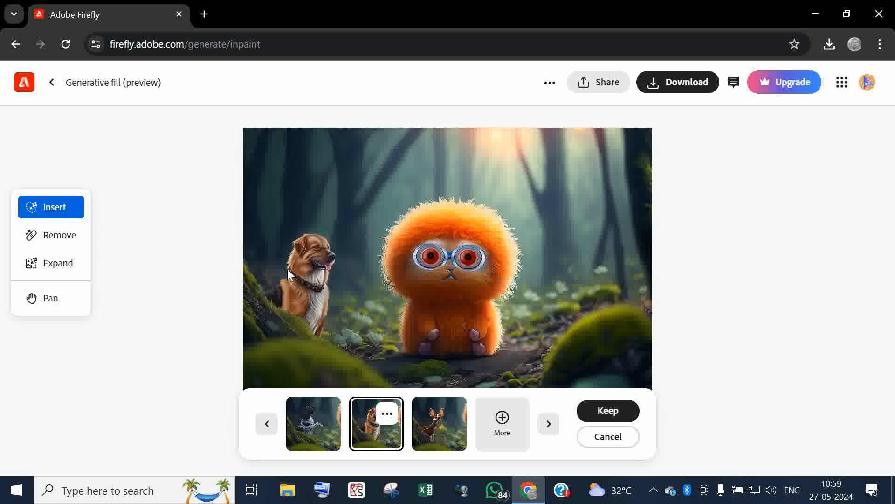
{"action": "scroll", "coordinate": [288, 268], "scroll_direction": "up", "scroll_amount": 1}
{"action": "scroll", "coordinate": [287, 268], "scroll_direction": "down", "scroll_amount": 2}
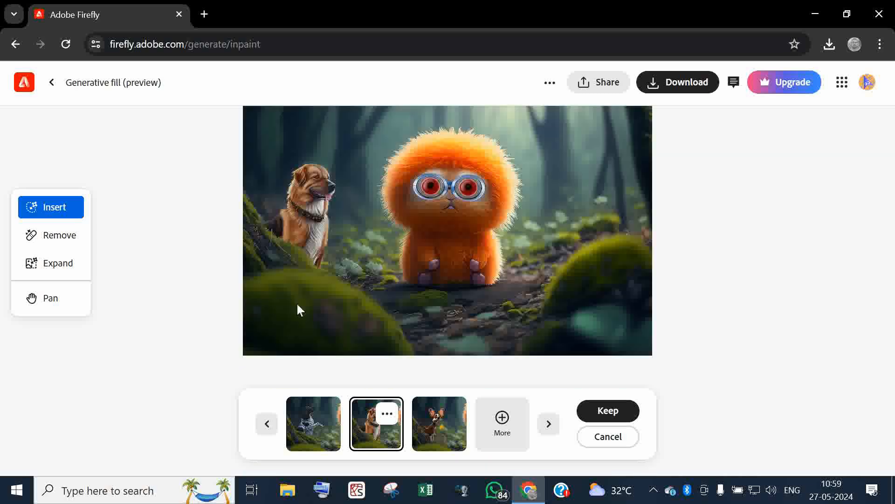
Keep the selected dog variation and mask the whole dog for removal with a 64 px brush
{"action": "left_click", "coordinate": [610, 413]}
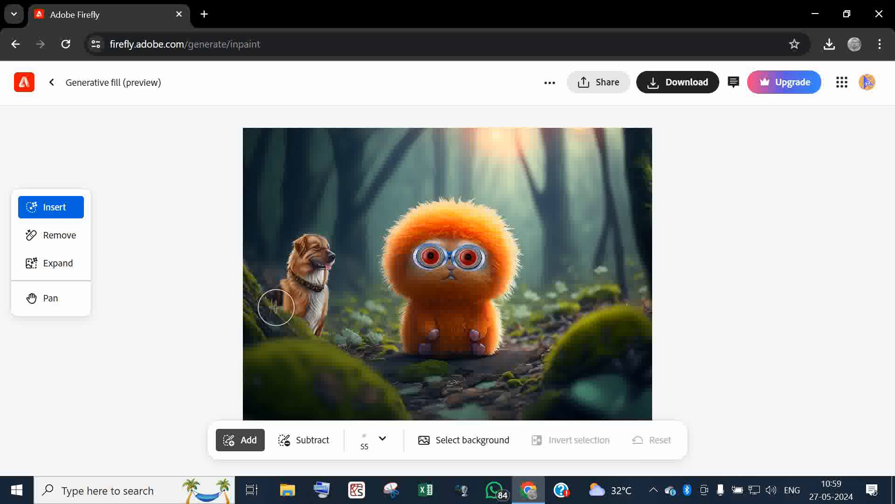
{"action": "left_click", "coordinate": [57, 236]}
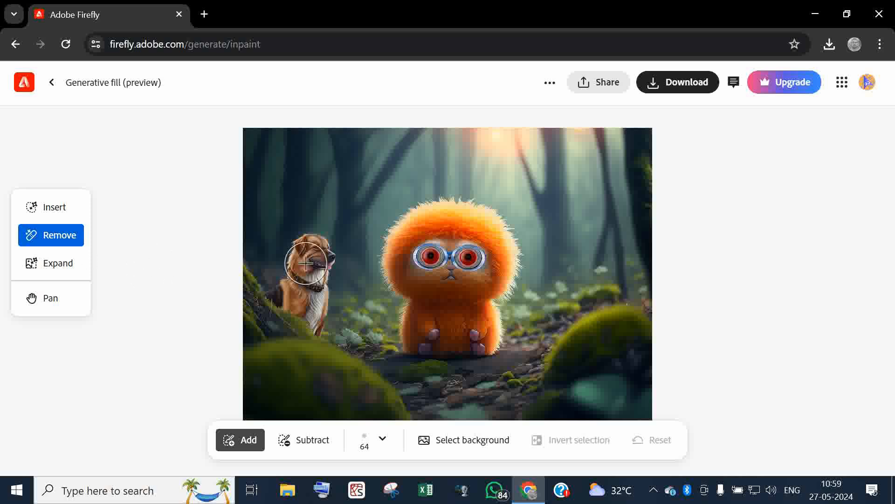
{"action": "mouse_move", "coordinate": [311, 251]}
{"action": "left_mouse_down"}
{"action": "mouse_move", "coordinate": [291, 258]}
{"action": "mouse_move", "coordinate": [282, 291]}
{"action": "mouse_move", "coordinate": [311, 319]}
{"action": "mouse_move", "coordinate": [318, 252]}
{"action": "mouse_move", "coordinate": [296, 258]}
{"action": "left_mouse_up"}
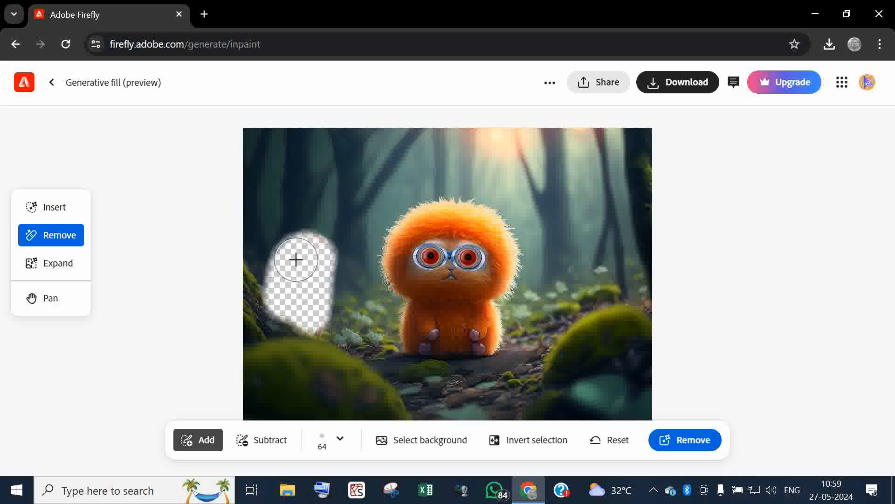
Try removing the masked dog, compare the generated variations and discard them
{"action": "left_click", "coordinate": [670, 441]}
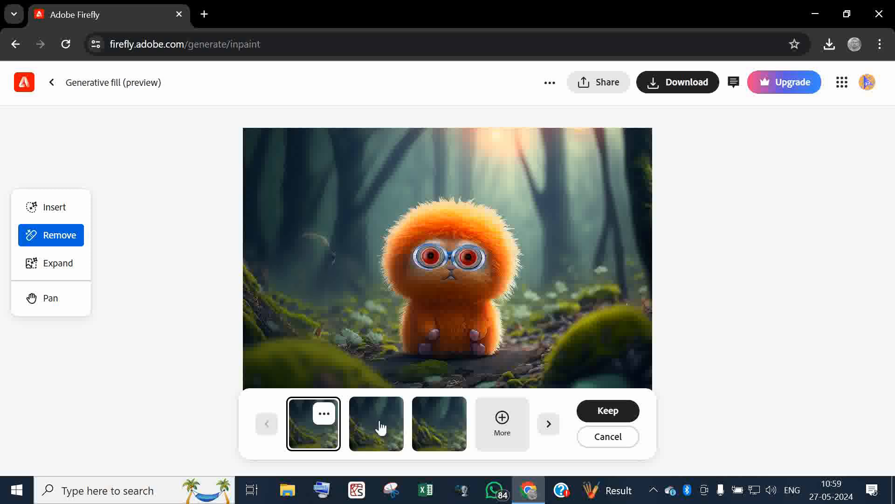
{"action": "left_click", "coordinate": [380, 427]}
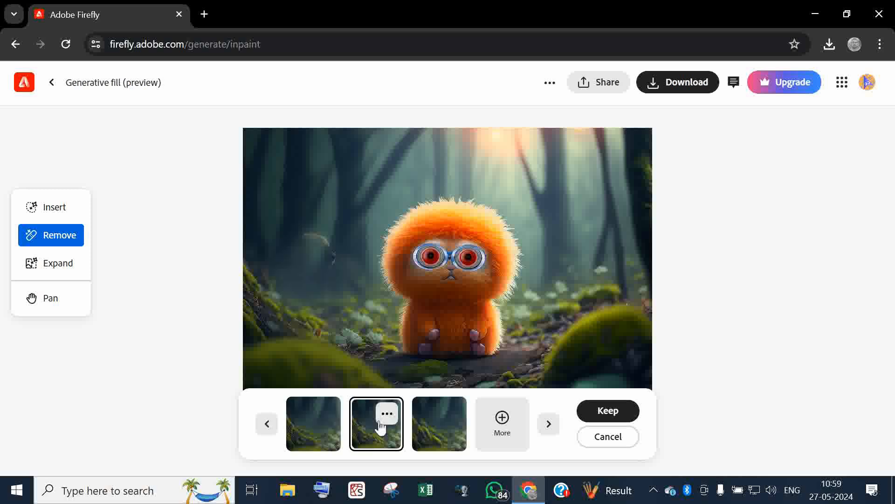
{"action": "left_click", "coordinate": [435, 428]}
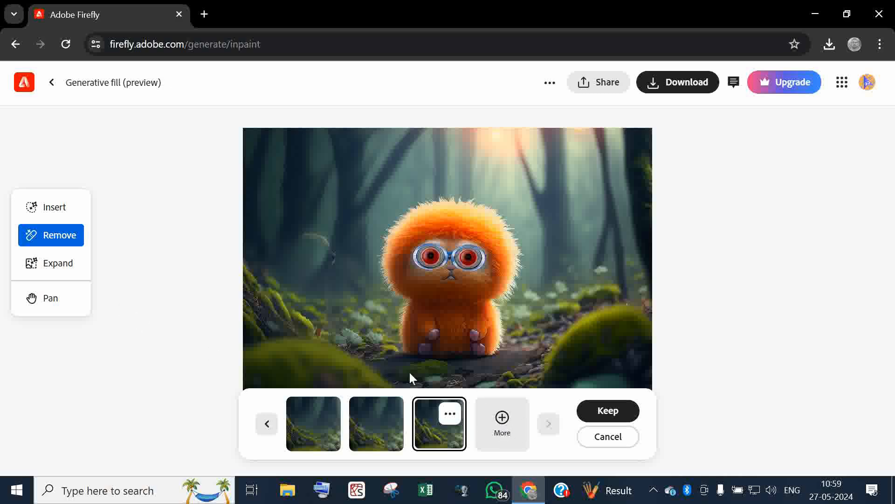
{"action": "left_click", "coordinate": [610, 436]}
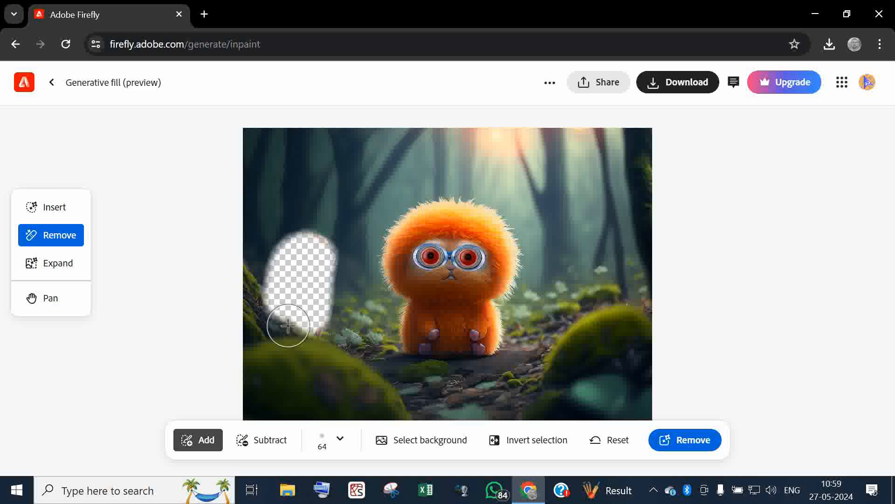
Enlarge the removal mask around the dog's outline, generate the removal again and keep the first variation
{"action": "mouse_move", "coordinate": [288, 326]}
{"action": "left_mouse_down"}
{"action": "mouse_move", "coordinate": [298, 288]}
{"action": "mouse_move", "coordinate": [291, 239]}
{"action": "mouse_move", "coordinate": [321, 242]}
{"action": "mouse_move", "coordinate": [315, 332]}
{"action": "mouse_move", "coordinate": [278, 317]}
{"action": "mouse_move", "coordinate": [278, 268]}
{"action": "left_mouse_up"}
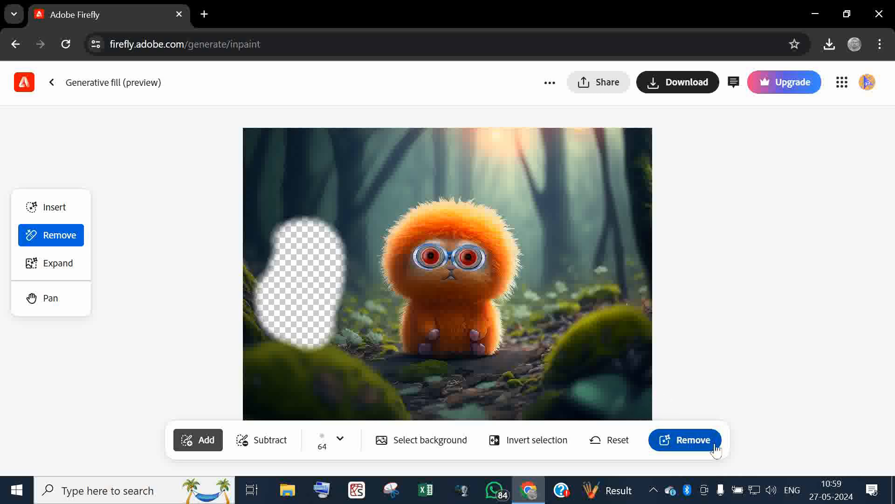
{"action": "left_click", "coordinate": [685, 439]}
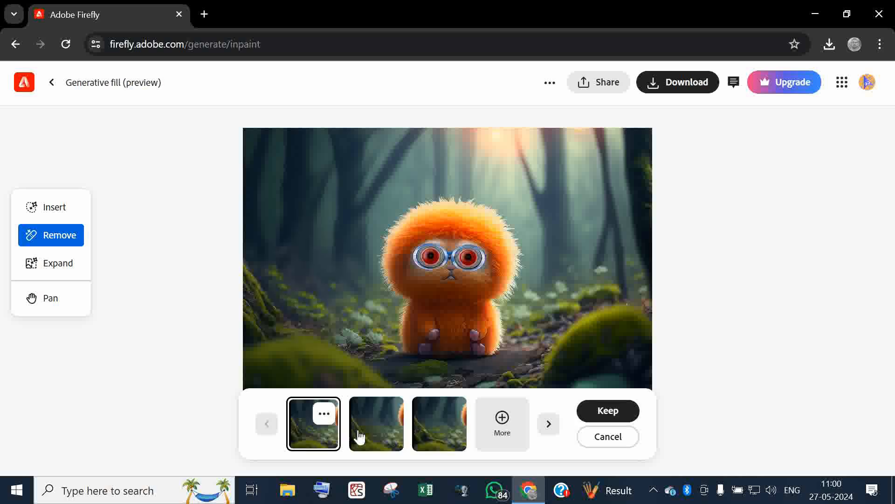
{"action": "left_click", "coordinate": [373, 432]}
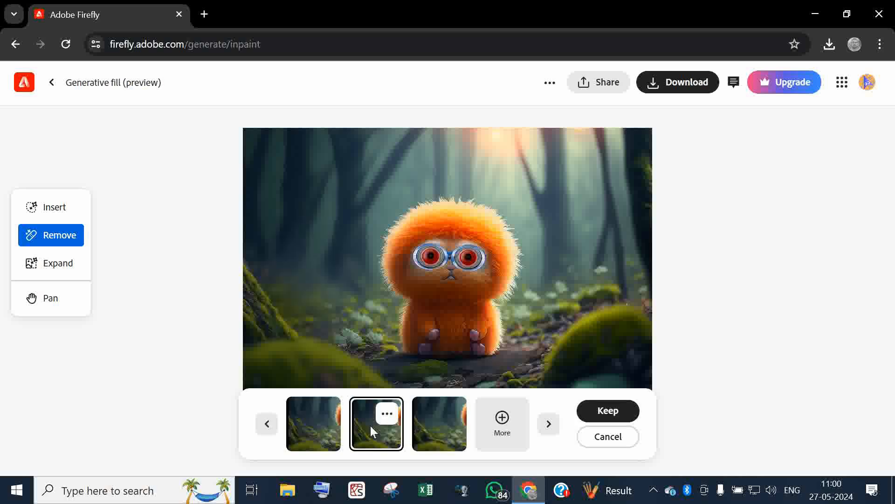
{"action": "left_click", "coordinate": [444, 428]}
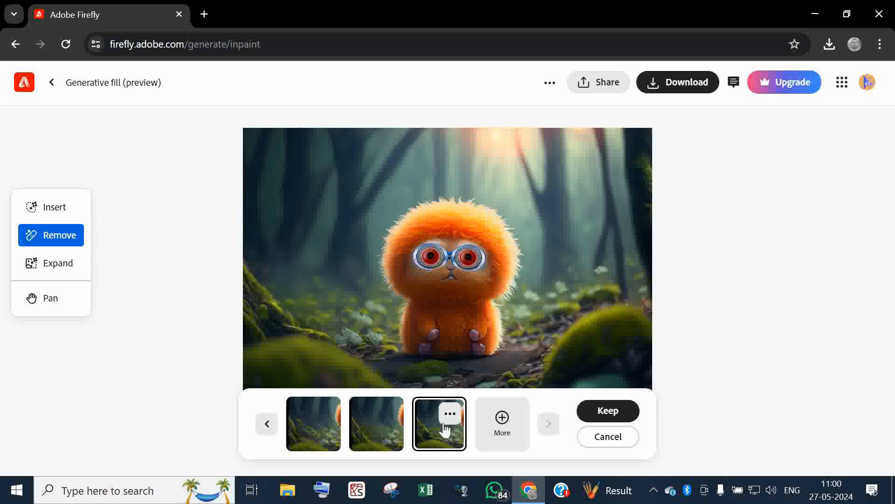
{"action": "left_click", "coordinate": [309, 418]}
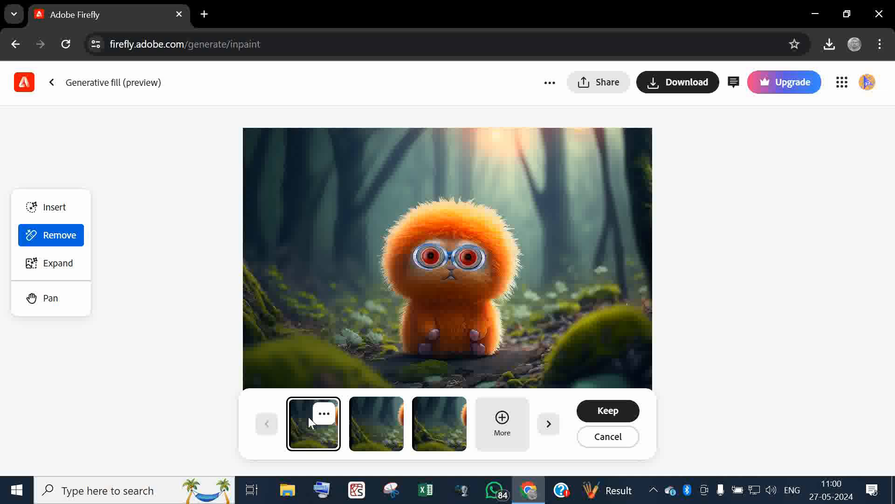
{"action": "left_click", "coordinate": [602, 413]}
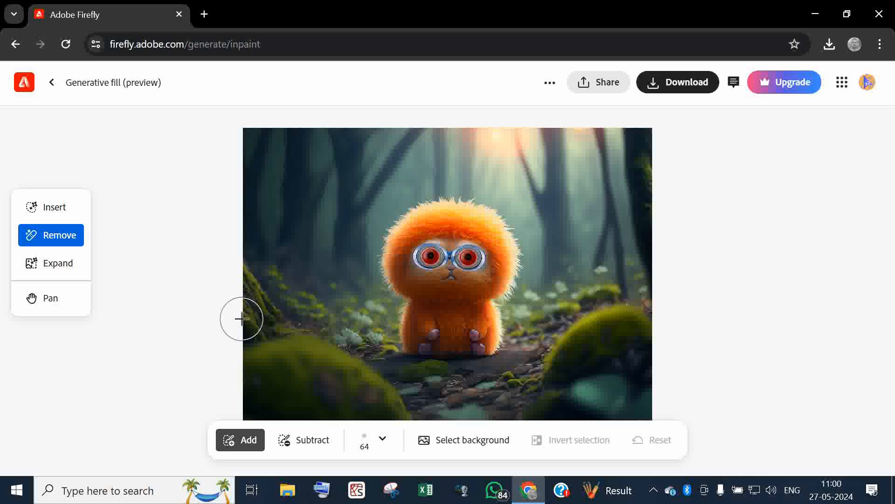
Mask the entire background around the creature with a 55 px Insert brush and generate a fill from the prompt "add himalayas with pandas"
{"action": "left_click", "coordinate": [55, 208]}
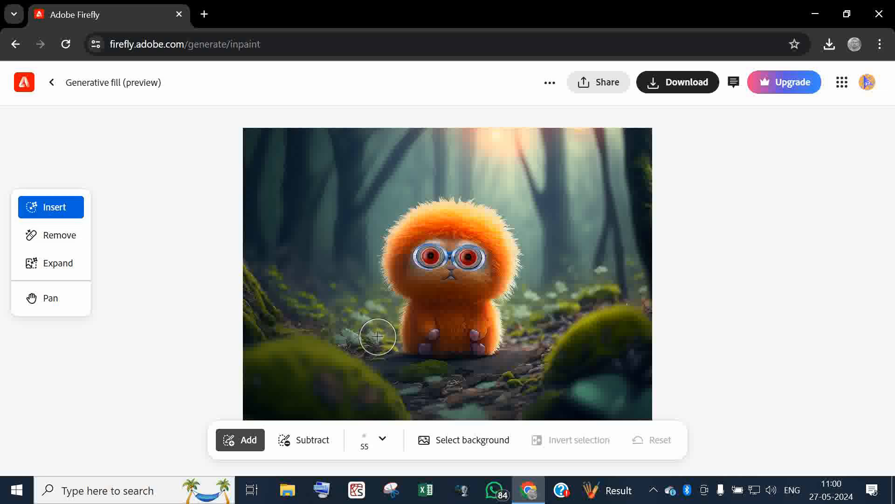
{"action": "mouse_move", "coordinate": [378, 339]}
{"action": "left_mouse_down"}
{"action": "mouse_move", "coordinate": [369, 287]}
{"action": "mouse_move", "coordinate": [370, 250]}
{"action": "mouse_move", "coordinate": [396, 203]}
{"action": "mouse_move", "coordinate": [438, 190]}
{"action": "mouse_move", "coordinate": [505, 203]}
{"action": "mouse_move", "coordinate": [532, 249]}
{"action": "mouse_move", "coordinate": [526, 298]}
{"action": "mouse_move", "coordinate": [543, 181]}
{"action": "mouse_move", "coordinate": [556, 184]}
{"action": "mouse_move", "coordinate": [600, 298]}
{"action": "mouse_move", "coordinate": [550, 372]}
{"action": "mouse_move", "coordinate": [494, 401]}
{"action": "mouse_move", "coordinate": [338, 401]}
{"action": "mouse_move", "coordinate": [315, 320]}
{"action": "mouse_move", "coordinate": [338, 394]}
{"action": "mouse_move", "coordinate": [355, 387]}
{"action": "mouse_move", "coordinate": [310, 324]}
{"action": "mouse_move", "coordinate": [323, 214]}
{"action": "mouse_move", "coordinate": [341, 174]}
{"action": "mouse_move", "coordinate": [428, 150]}
{"action": "mouse_move", "coordinate": [545, 149]}
{"action": "mouse_move", "coordinate": [651, 271]}
{"action": "mouse_move", "coordinate": [652, 409]}
{"action": "mouse_move", "coordinate": [639, 419]}
{"action": "mouse_move", "coordinate": [549, 421]}
{"action": "mouse_move", "coordinate": [649, 393]}
{"action": "mouse_move", "coordinate": [621, 354]}
{"action": "mouse_move", "coordinate": [627, 224]}
{"action": "mouse_move", "coordinate": [634, 365]}
{"action": "mouse_move", "coordinate": [622, 365]}
{"action": "mouse_move", "coordinate": [611, 340]}
{"action": "mouse_move", "coordinate": [600, 401]}
{"action": "mouse_move", "coordinate": [597, 165]}
{"action": "mouse_move", "coordinate": [628, 158]}
{"action": "mouse_move", "coordinate": [564, 264]}
{"action": "mouse_move", "coordinate": [540, 362]}
{"action": "mouse_move", "coordinate": [592, 394]}
{"action": "mouse_move", "coordinate": [525, 185]}
{"action": "mouse_move", "coordinate": [334, 144]}
{"action": "mouse_move", "coordinate": [438, 142]}
{"action": "mouse_move", "coordinate": [502, 174]}
{"action": "left_mouse_up"}
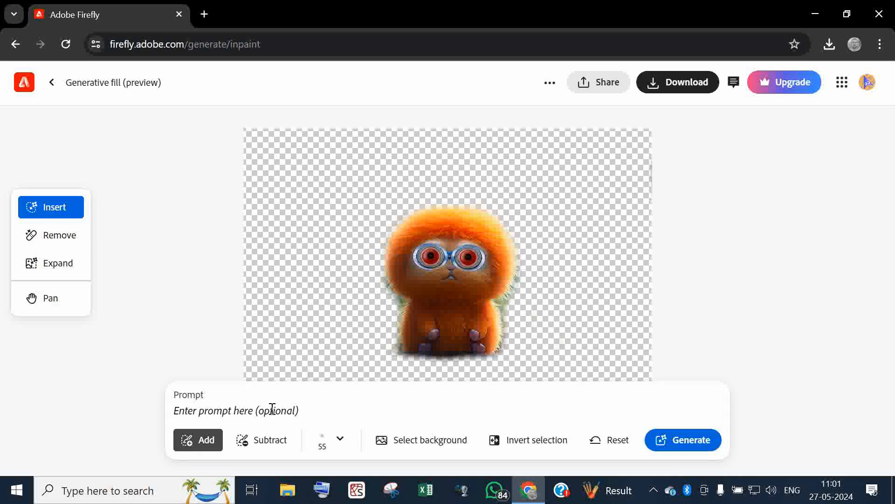
{"action": "type", "text": "add him"}
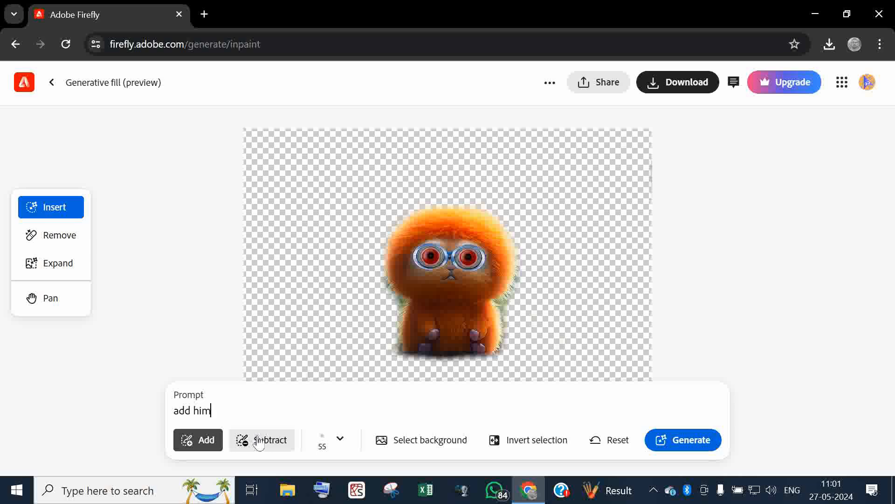
{"action": "type", "text": "alayas with pandas"}
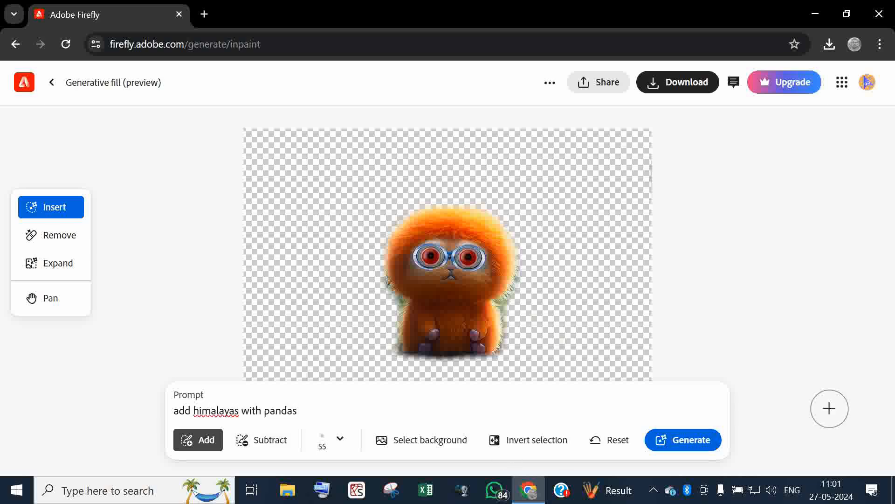
{"action": "left_click", "coordinate": [696, 442]}
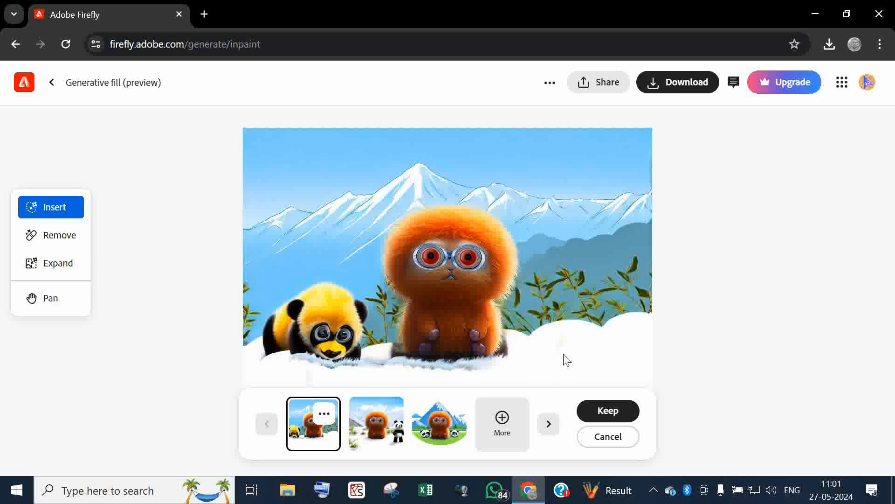
Compare the generated mountain backgrounds and keep the second one with the standing panda beside the creature
{"action": "left_click", "coordinate": [376, 431]}
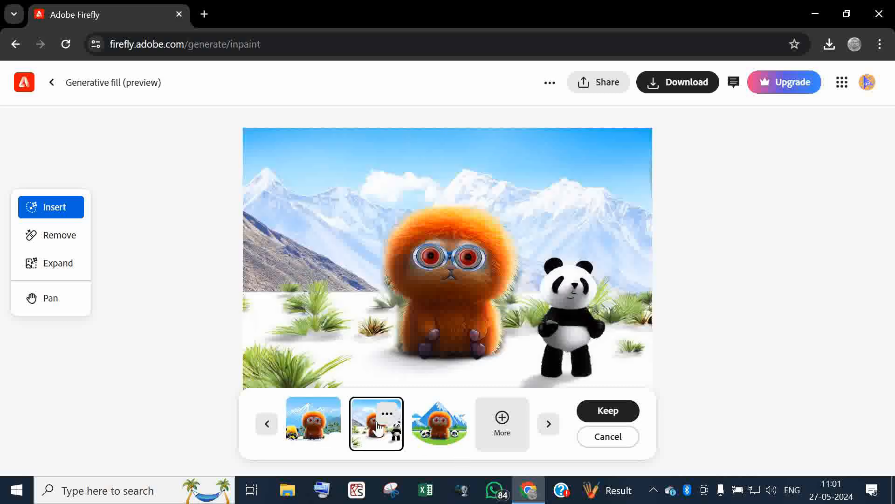
{"action": "left_click", "coordinate": [453, 433]}
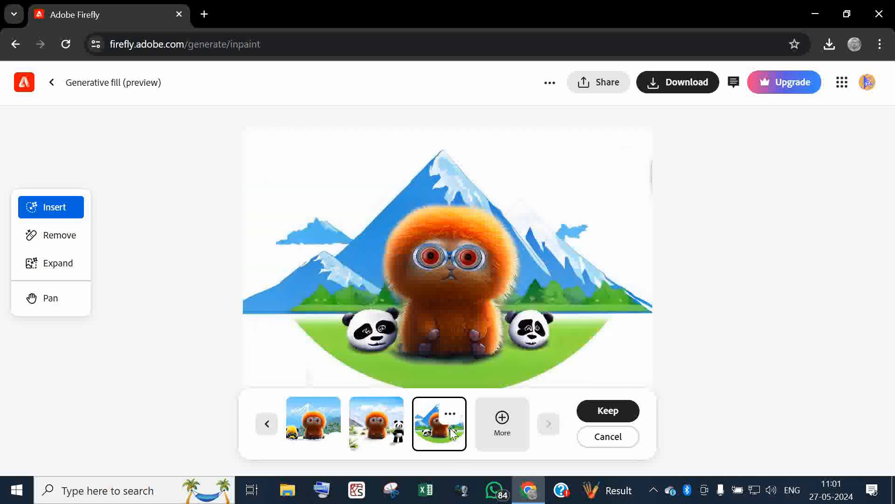
{"action": "left_click", "coordinate": [390, 430]}
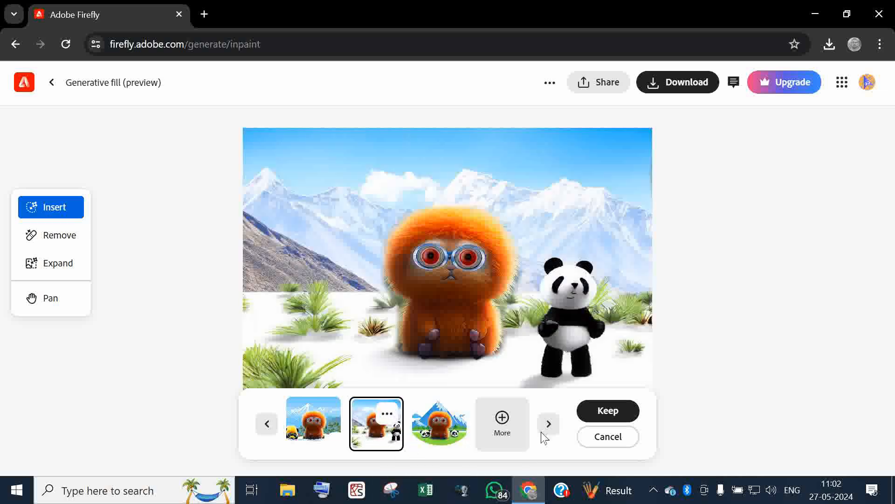
{"action": "left_click", "coordinate": [607, 413]}
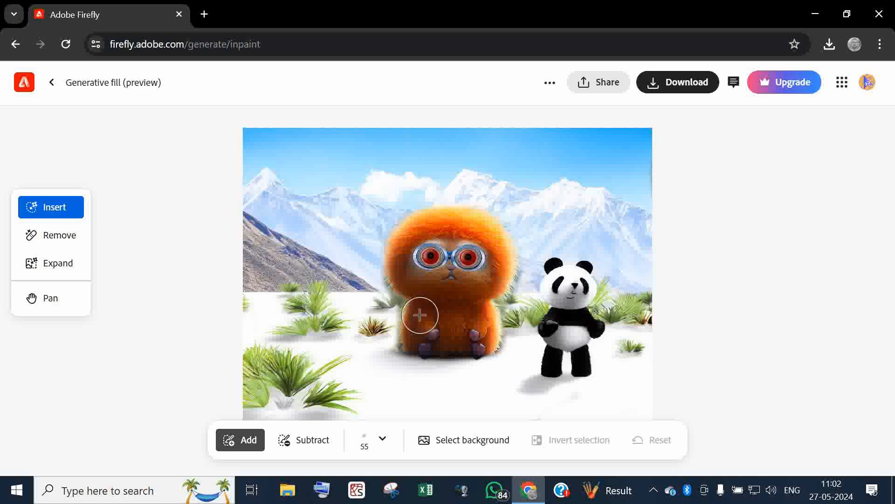
Mask the creature's body below the head and generate a fill from the prompt "wear sweater"
{"action": "mouse_move", "coordinate": [420, 315]}
{"action": "left_mouse_down"}
{"action": "mouse_move", "coordinate": [487, 328]}
{"action": "mouse_move", "coordinate": [473, 344]}
{"action": "mouse_move", "coordinate": [422, 343]}
{"action": "mouse_move", "coordinate": [412, 320]}
{"action": "mouse_move", "coordinate": [428, 310]}
{"action": "mouse_move", "coordinate": [491, 316]}
{"action": "mouse_move", "coordinate": [465, 335]}
{"action": "left_mouse_up"}
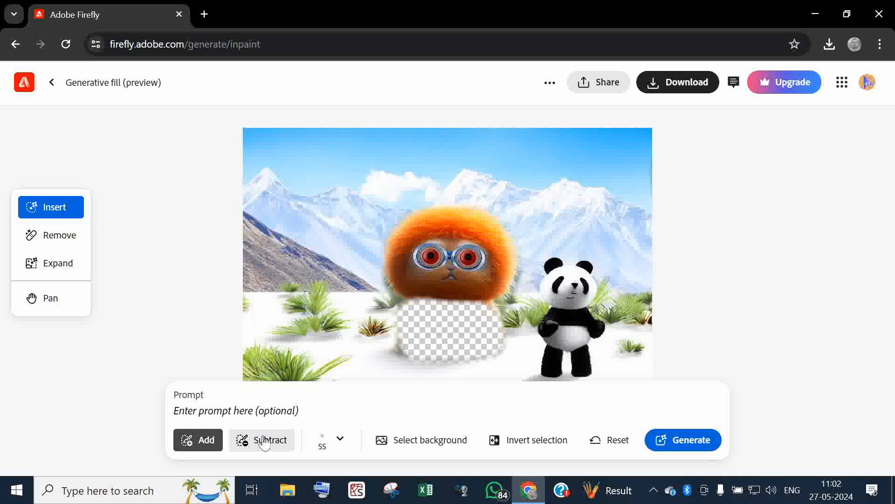
{"action": "type", "text": "d"}
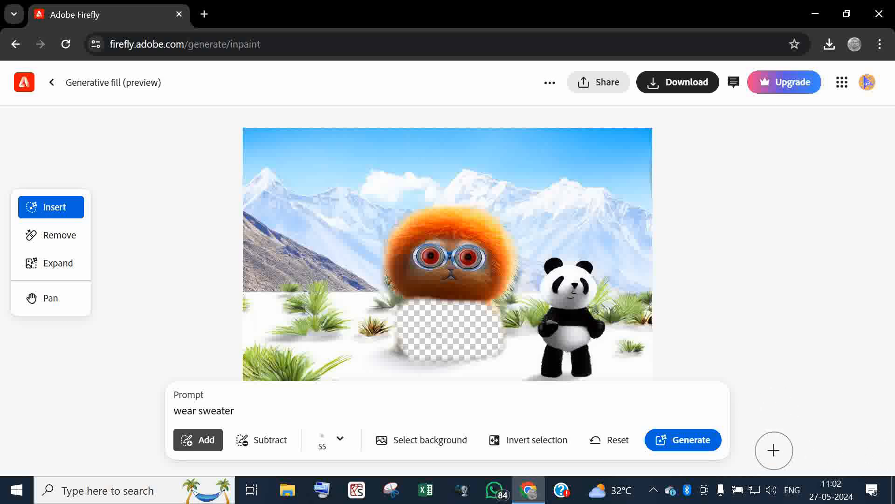
{"action": "left_click", "coordinate": [688, 442]}
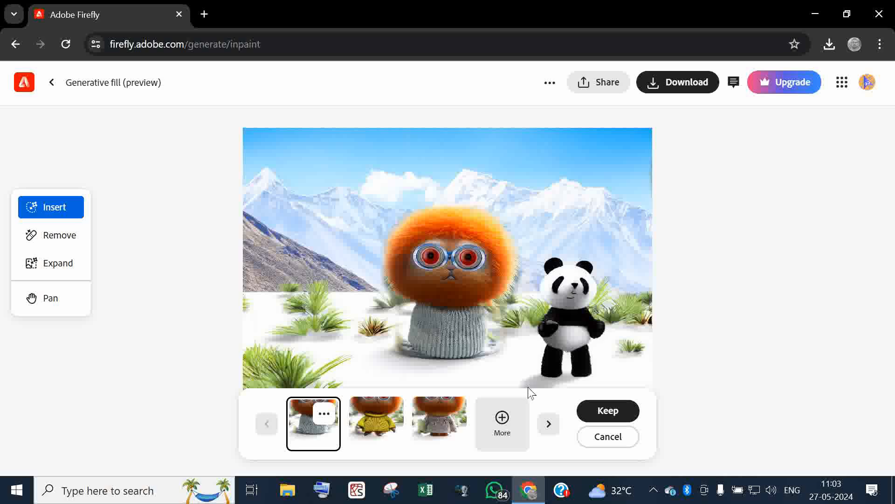
Compare the generated sweater variations and keep the second one with the yellow sweater
{"action": "left_click", "coordinate": [385, 422]}
{"action": "left_click", "coordinate": [434, 429]}
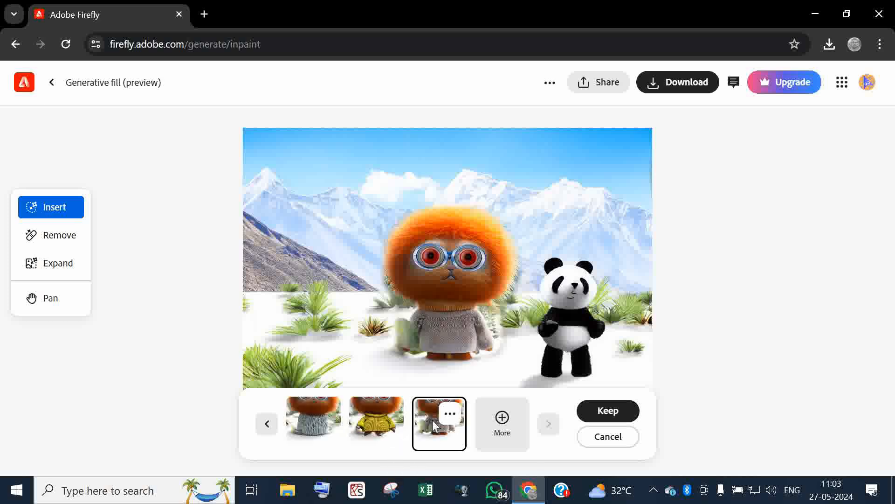
{"action": "left_click", "coordinate": [382, 416]}
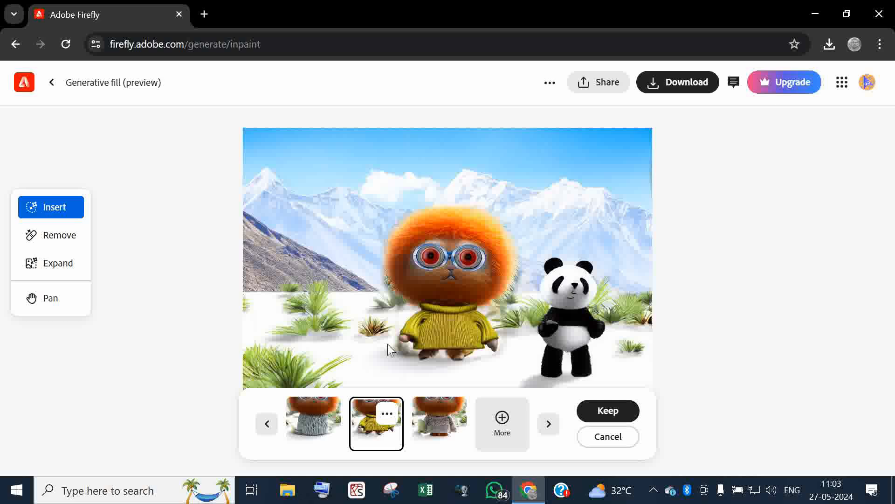
{"action": "left_click", "coordinate": [601, 413]}
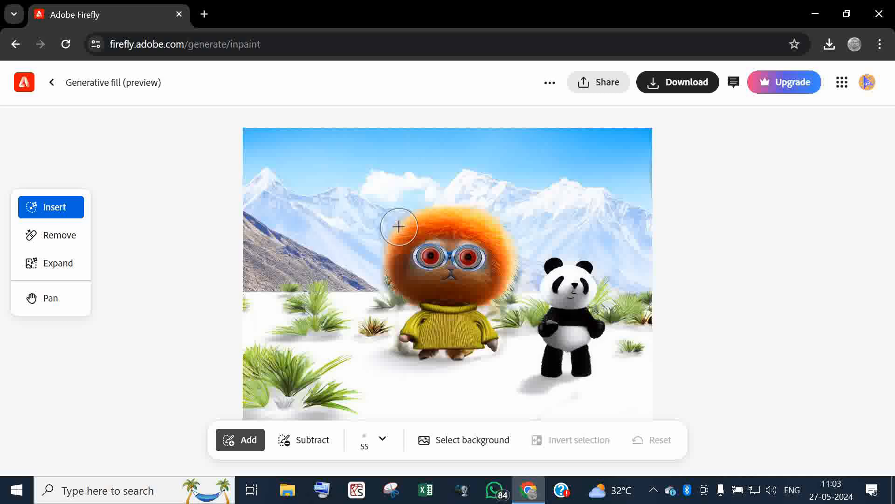
Mask the top of the creature's head, extending past its side for a brim, and generate a fill from the prompt "add cap"
{"action": "mouse_move", "coordinate": [393, 240]}
{"action": "left_mouse_down"}
{"action": "mouse_move", "coordinate": [441, 209]}
{"action": "mouse_move", "coordinate": [508, 230]}
{"action": "mouse_move", "coordinate": [401, 225]}
{"action": "mouse_move", "coordinate": [427, 212]}
{"action": "mouse_move", "coordinate": [465, 214]}
{"action": "mouse_move", "coordinate": [520, 240]}
{"action": "mouse_move", "coordinate": [542, 236]}
{"action": "left_mouse_up"}
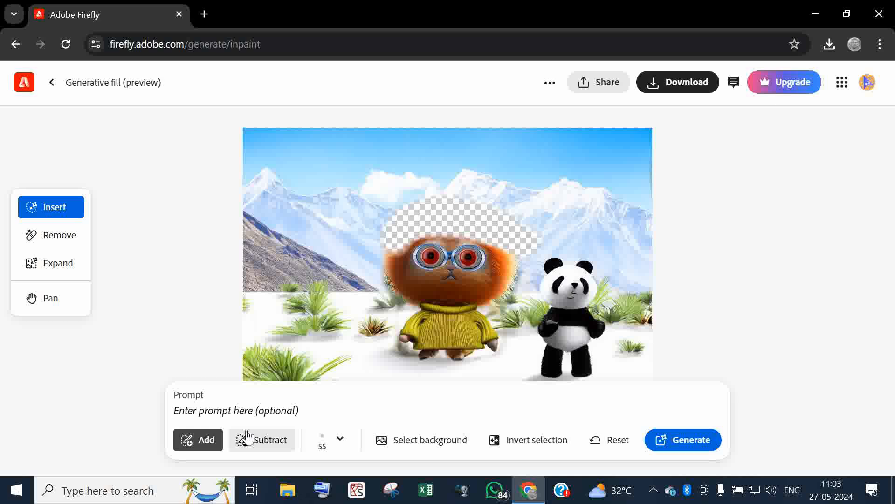
{"action": "type", "text": "add ca"}
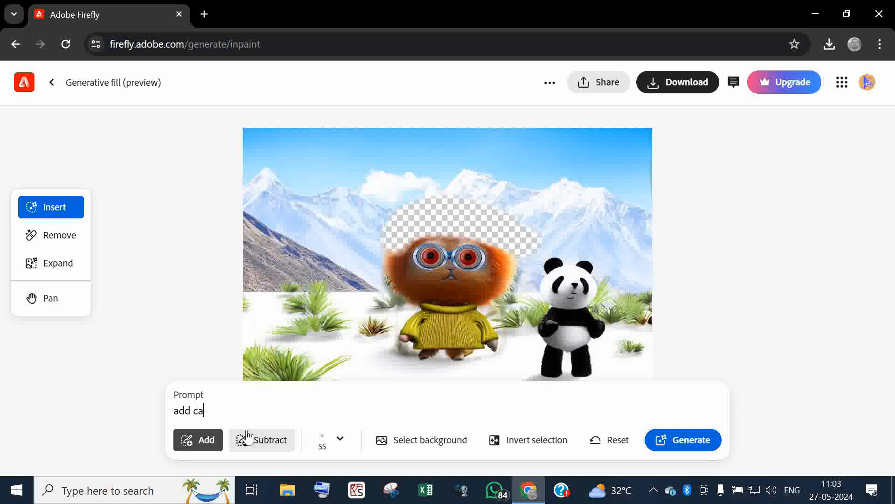
{"action": "type", "text": "p"}
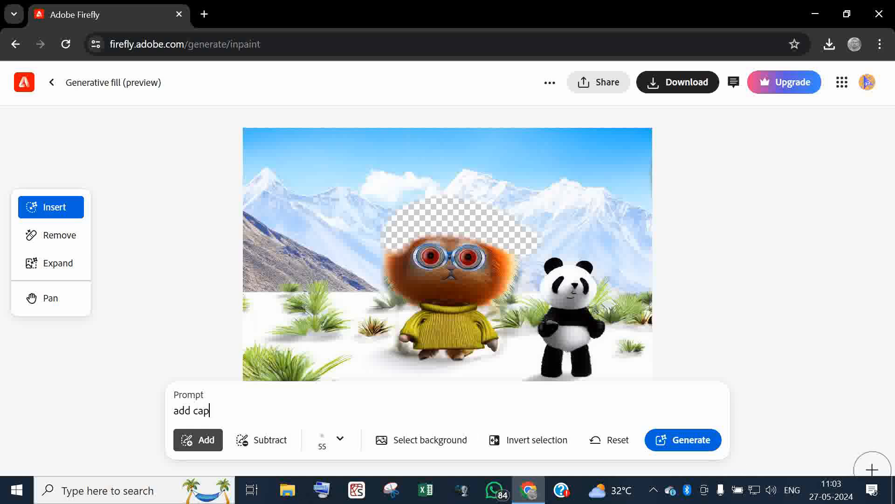
{"action": "left_click", "coordinate": [684, 446]}
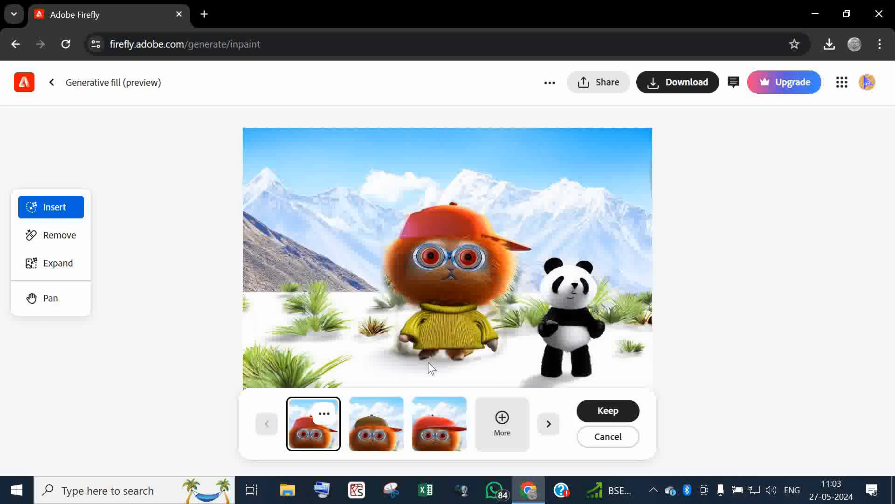
Compare the generated cap variations and keep the third one with the wide-brimmed red cap
{"action": "left_click", "coordinate": [357, 420]}
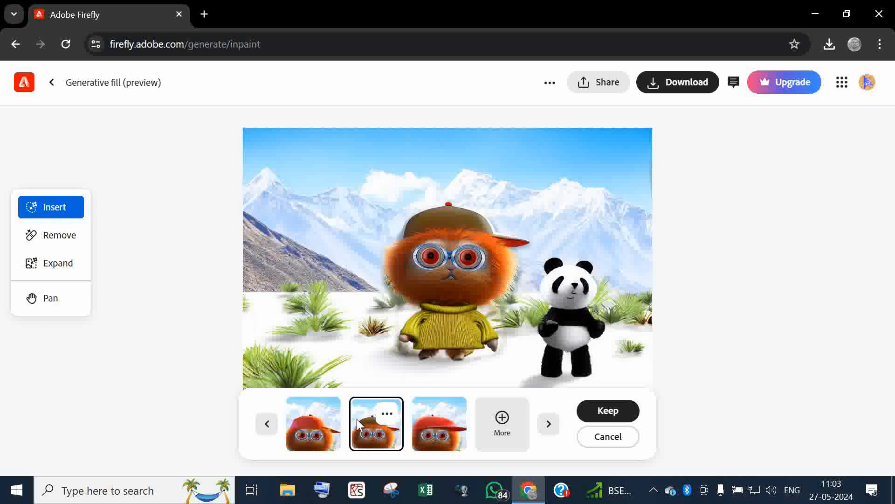
{"action": "left_click", "coordinate": [417, 422]}
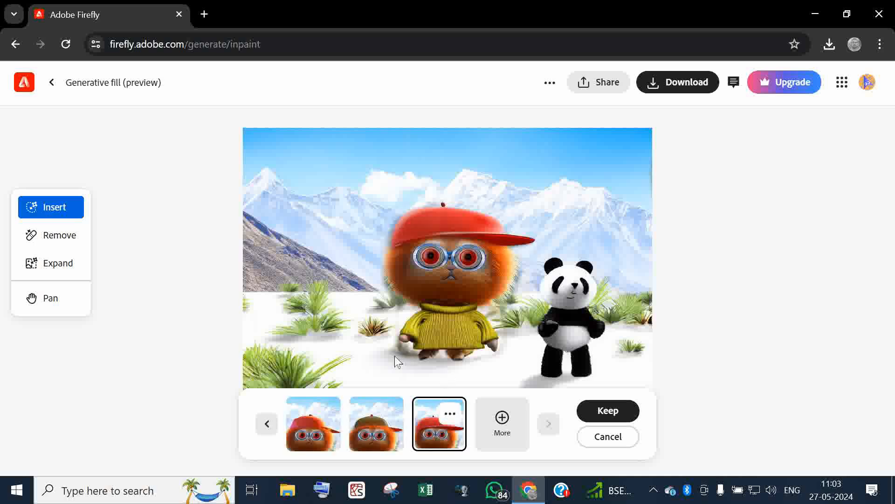
{"action": "left_click", "coordinate": [602, 413]}
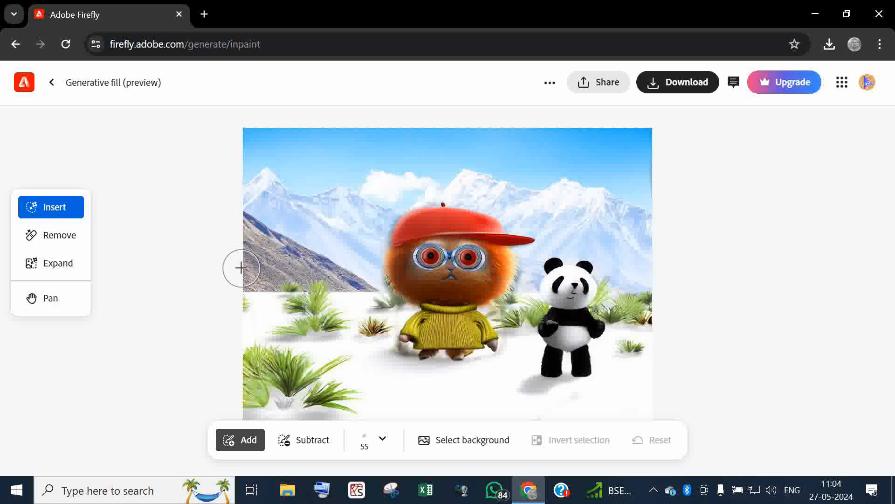
Download the edited image and inspect the saved PNG up close in the photo viewer before returning to the editor
{"action": "left_click", "coordinate": [661, 82]}
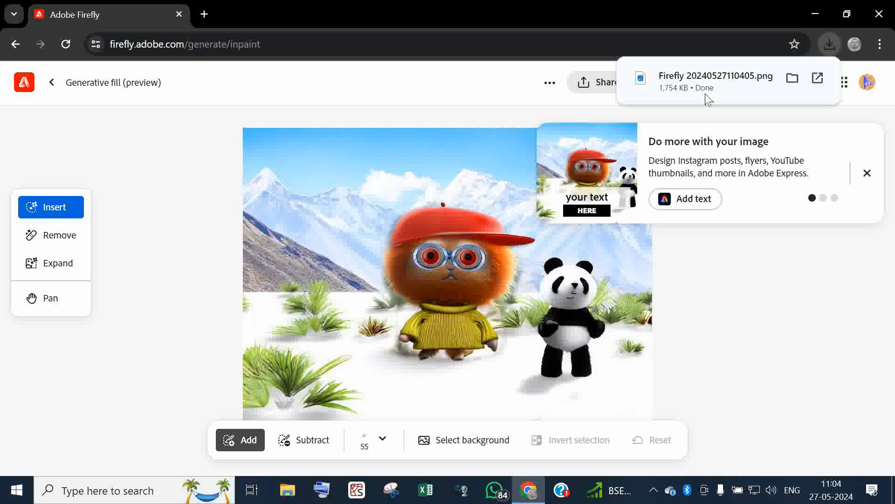
{"action": "left_click", "coordinate": [694, 79]}
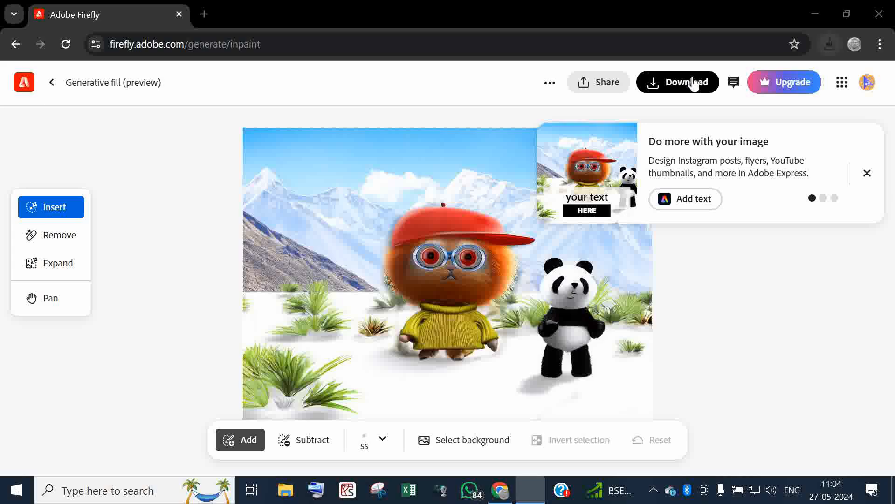
{"action": "scroll", "coordinate": [463, 269], "scroll_direction": "up", "scroll_amount": 5}
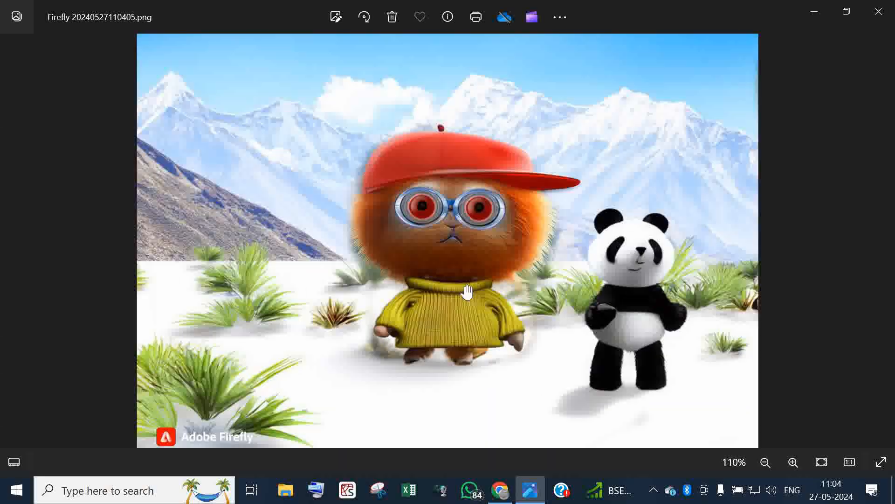
{"action": "scroll", "coordinate": [470, 308], "scroll_direction": "down", "scroll_amount": 3}
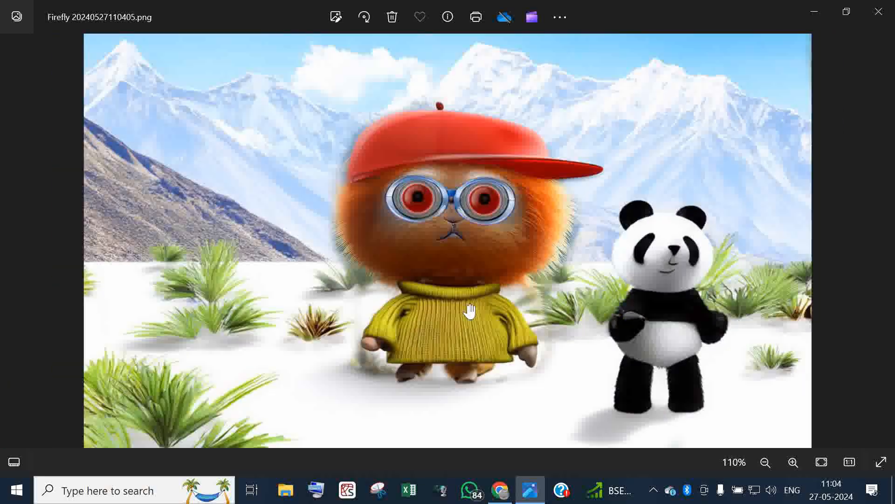
{"action": "scroll", "coordinate": [466, 310], "scroll_direction": "up", "scroll_amount": 2}
{"action": "scroll", "coordinate": [470, 313], "scroll_direction": "down", "scroll_amount": 4}
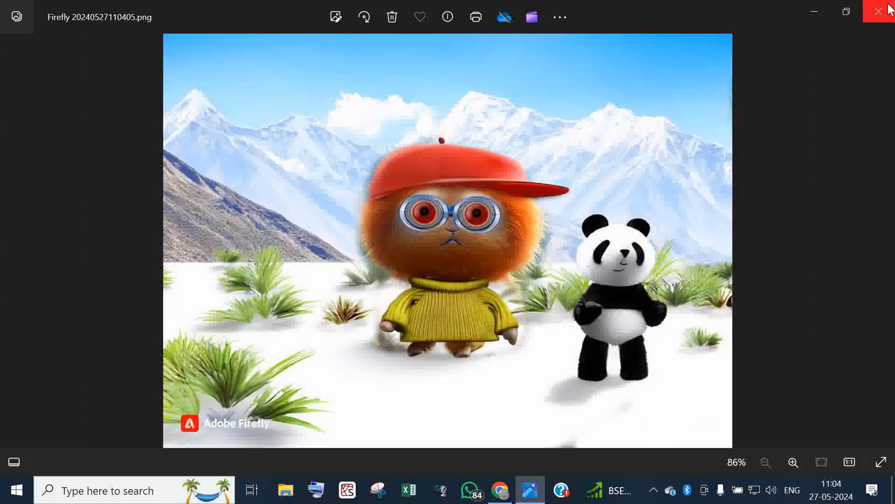
{"action": "left_click", "coordinate": [880, 12]}
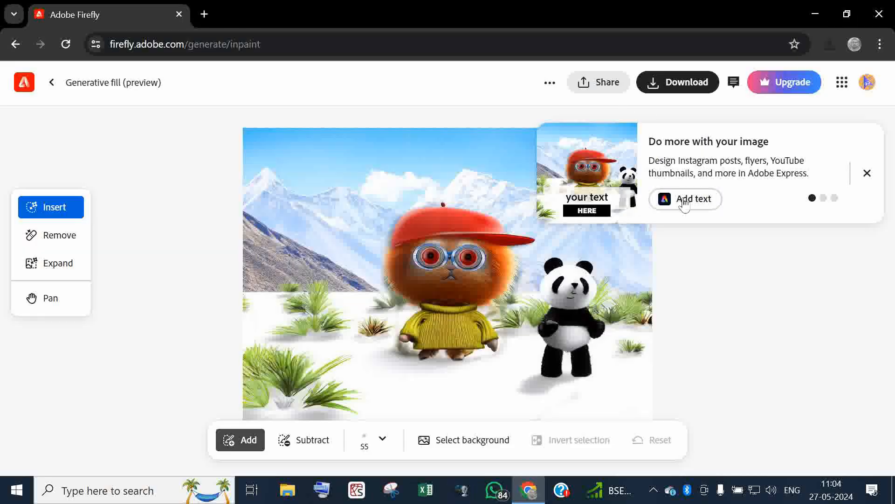
{"action": "left_click", "coordinate": [867, 173]}
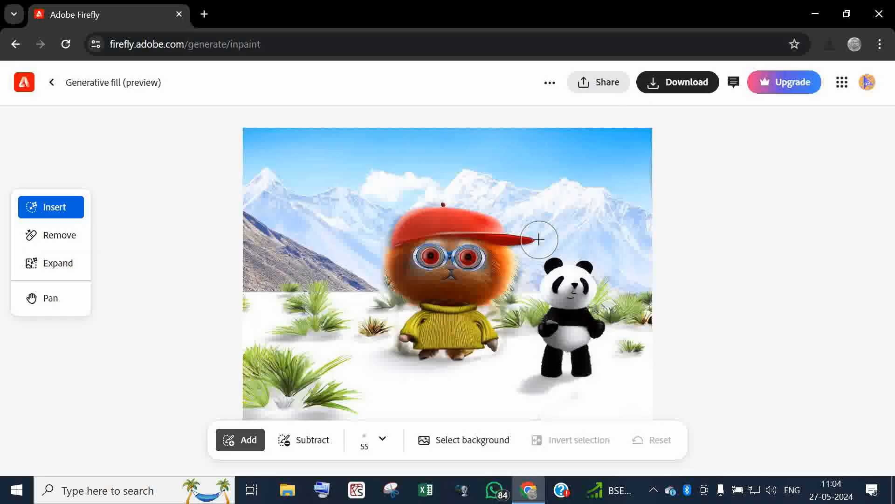
Return to the Generative fill start page and examine its image upload option and sample images
{"action": "left_click", "coordinate": [51, 83]}
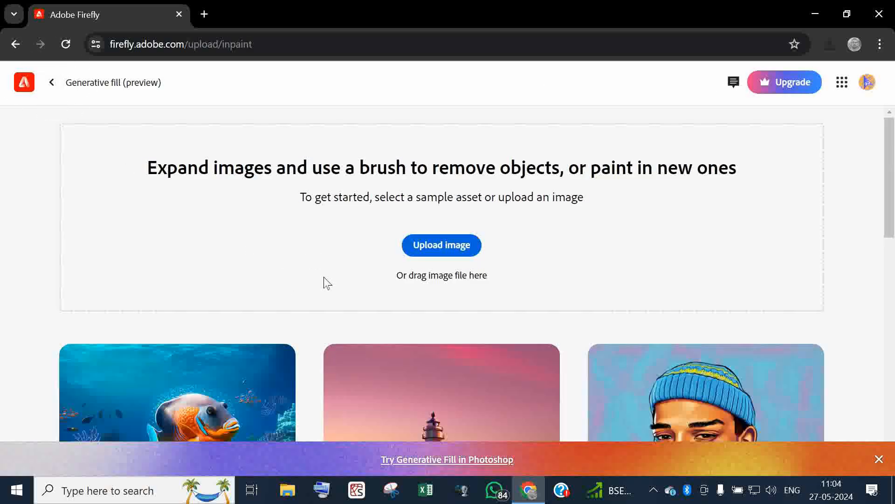
{"action": "scroll", "coordinate": [324, 284], "scroll_direction": "down", "scroll_amount": 4}
{"action": "scroll", "coordinate": [326, 289], "scroll_direction": "up", "scroll_amount": 4}
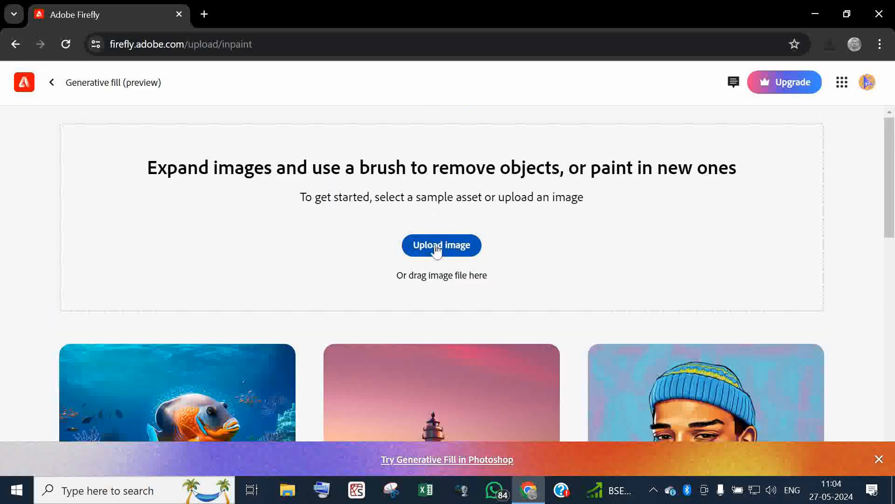
{"action": "left_click", "coordinate": [437, 249]}
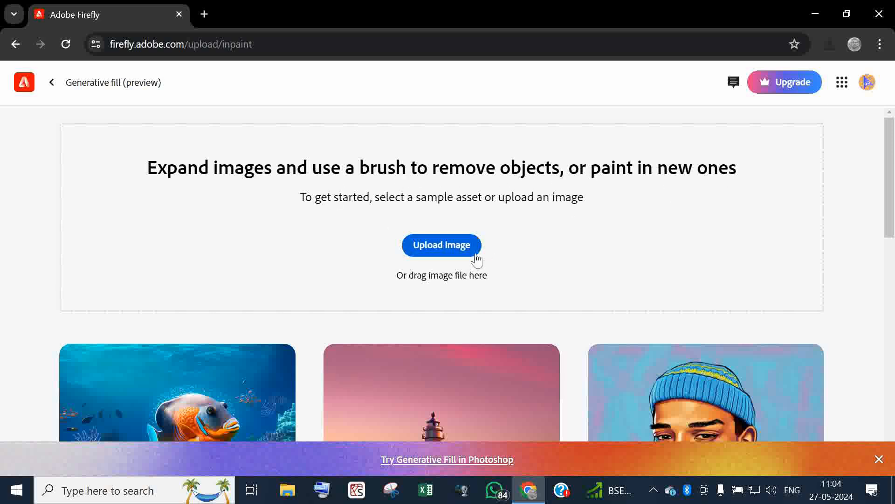
{"action": "left_click", "coordinate": [445, 249]}
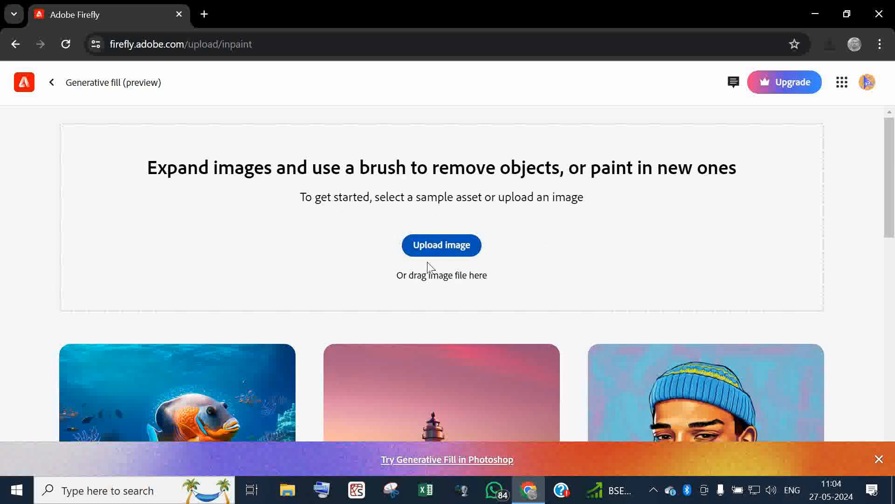
{"action": "scroll", "coordinate": [429, 266], "scroll_direction": "down", "scroll_amount": 5}
{"action": "scroll", "coordinate": [426, 271], "scroll_direction": "down", "scroll_amount": 5}
{"action": "scroll", "coordinate": [426, 271], "scroll_direction": "up", "scroll_amount": 15}
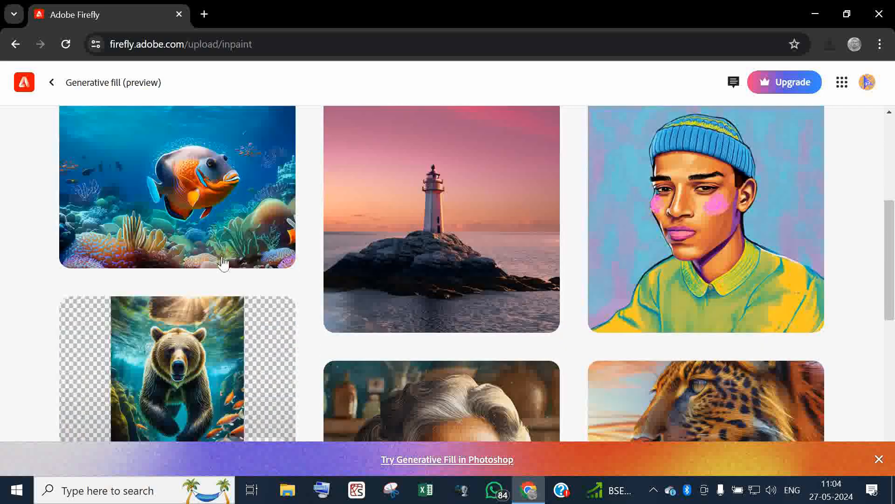
Go back to the Firefly home page and review its generative tools, from Generative expand to Text effects, and the prompt field
{"action": "left_click", "coordinate": [52, 84]}
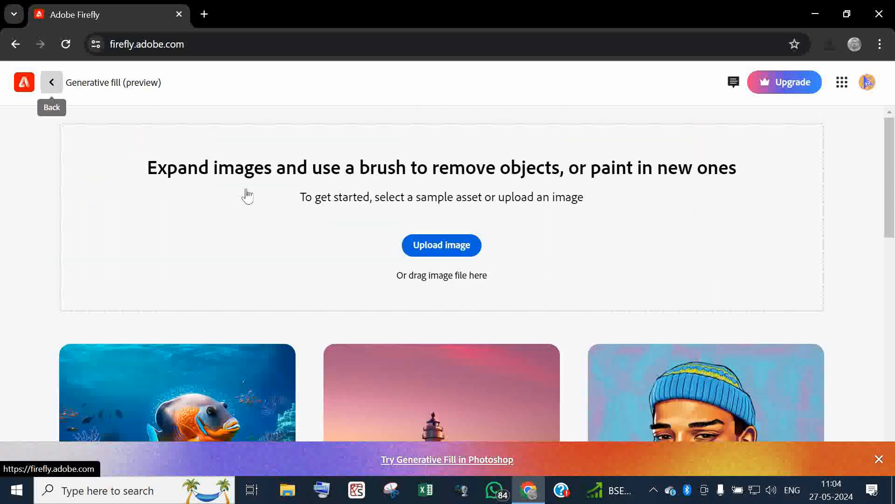
{"action": "scroll", "coordinate": [366, 279], "scroll_direction": "down", "scroll_amount": 5}
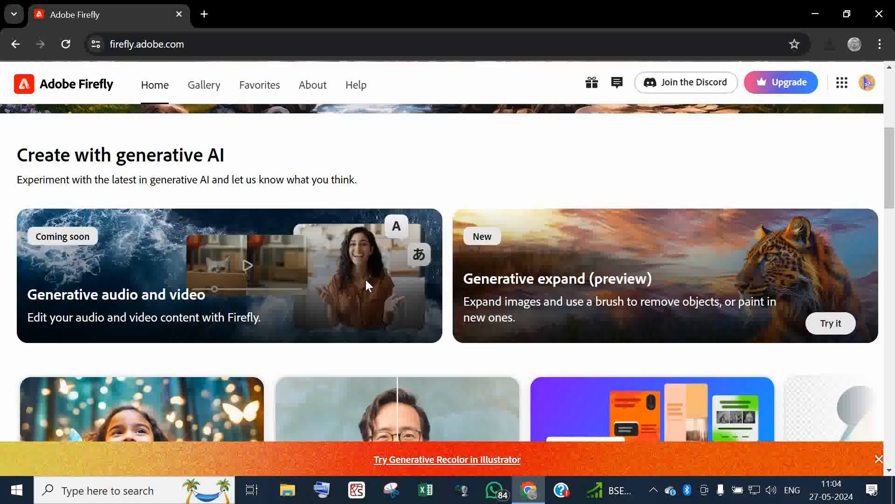
{"action": "scroll", "coordinate": [380, 329], "scroll_direction": "down", "scroll_amount": 2}
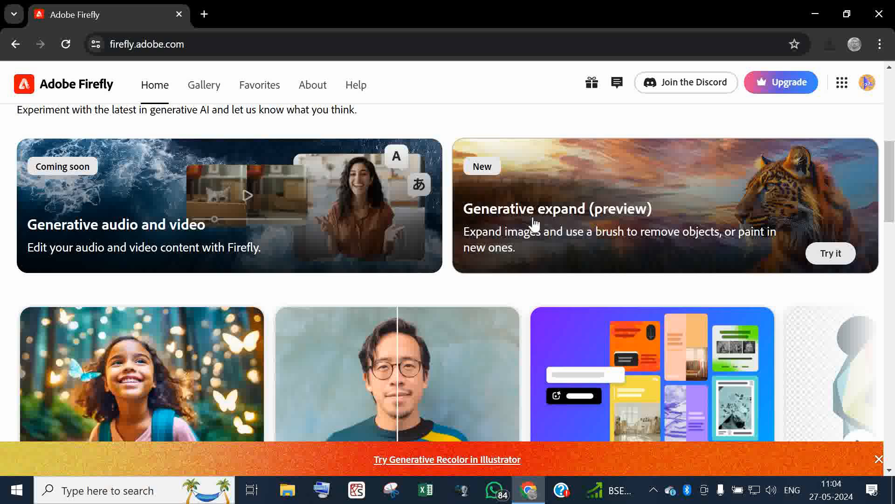
{"action": "left_click", "coordinate": [563, 217]}
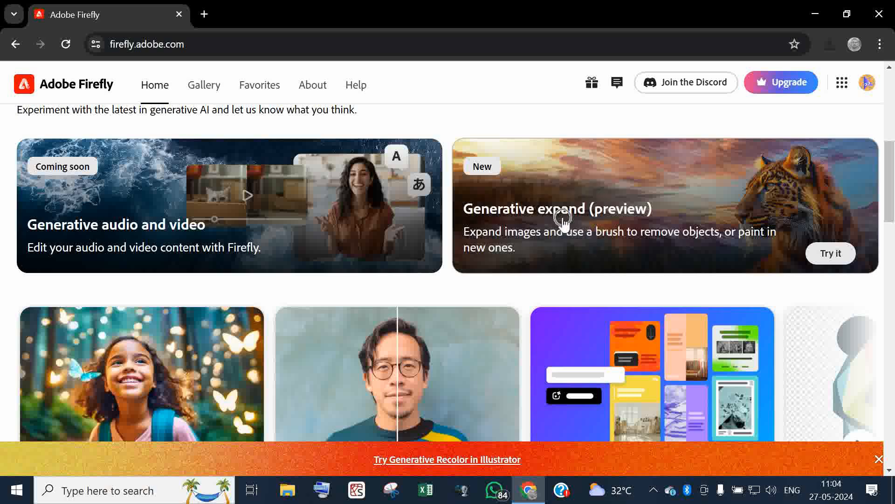
{"action": "scroll", "coordinate": [563, 218], "scroll_direction": "down", "scroll_amount": 5}
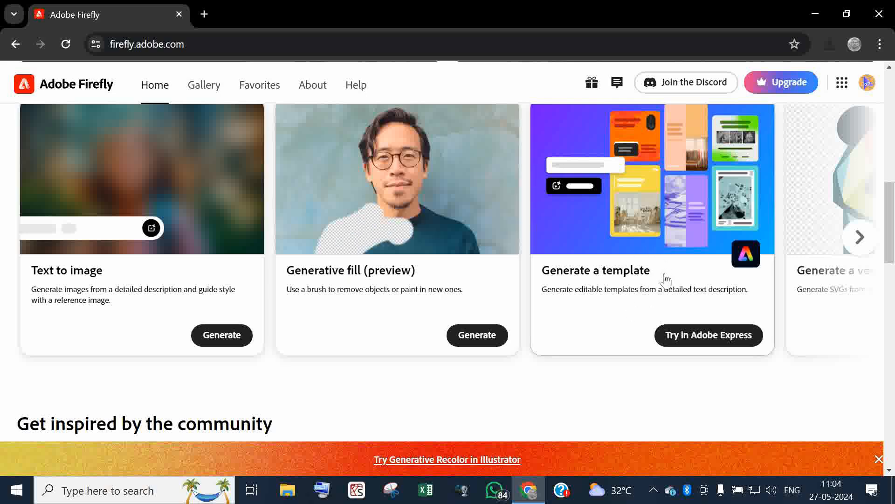
{"action": "left_click", "coordinate": [861, 237]}
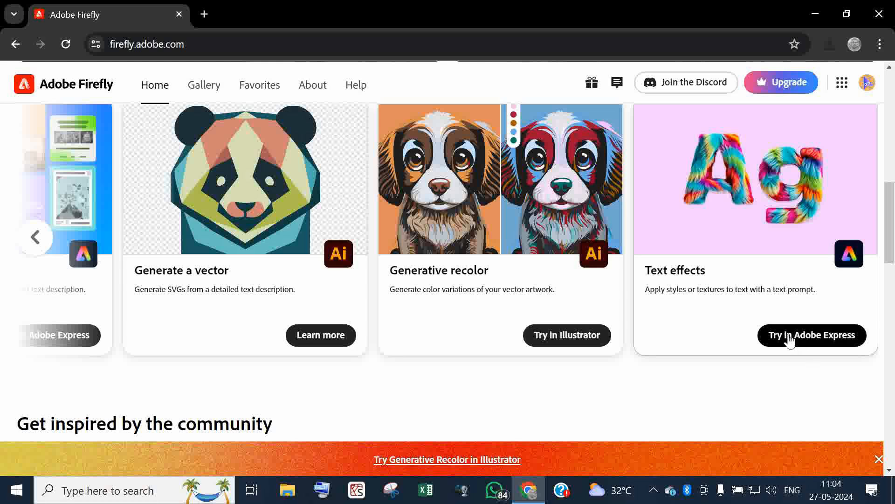
{"action": "scroll", "coordinate": [460, 323], "scroll_direction": "up", "scroll_amount": 10}
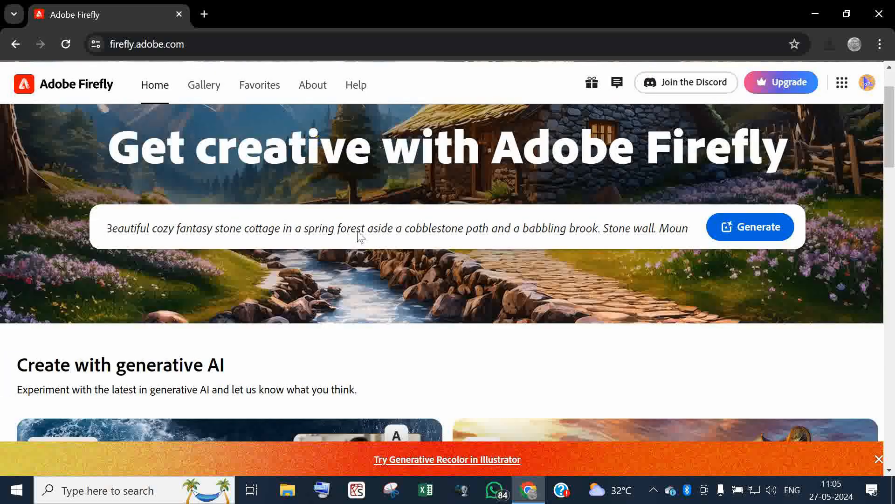
{"action": "left_click", "coordinate": [354, 232]}
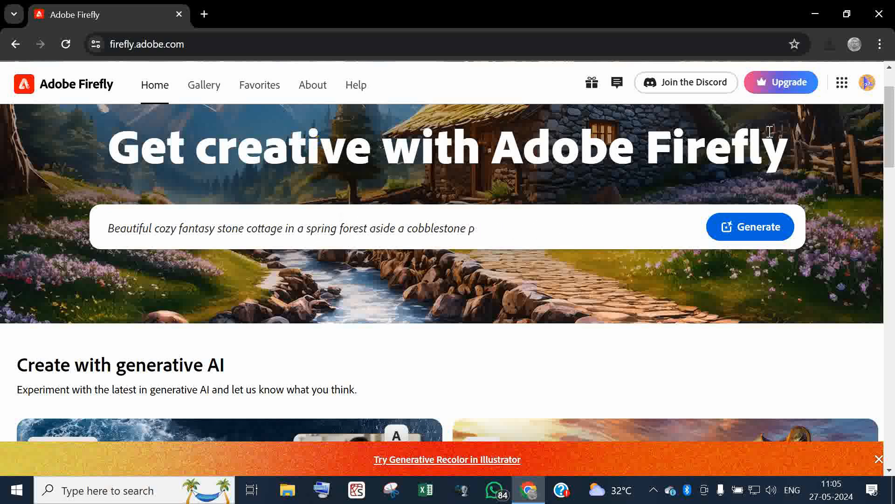